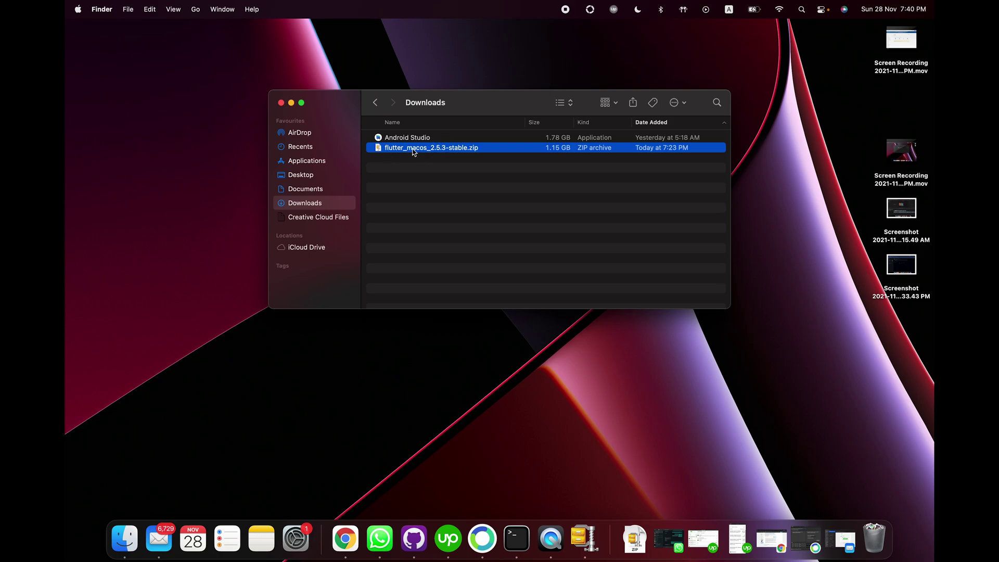
# Move flutter_macos_2.5.3-stable.zip from Downloads to Documents, and show the Documents folder with the Footage folder collapsed.
pyautogui.moveTo(423, 150); pyautogui.dragTo(319, 193)
pyautogui.click(318, 191)
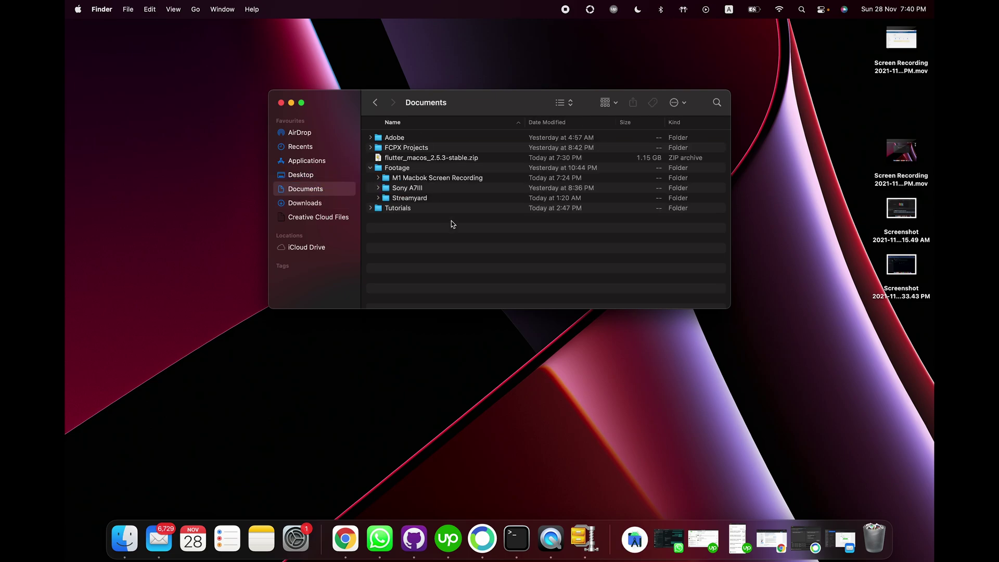
pyautogui.click(370, 168)
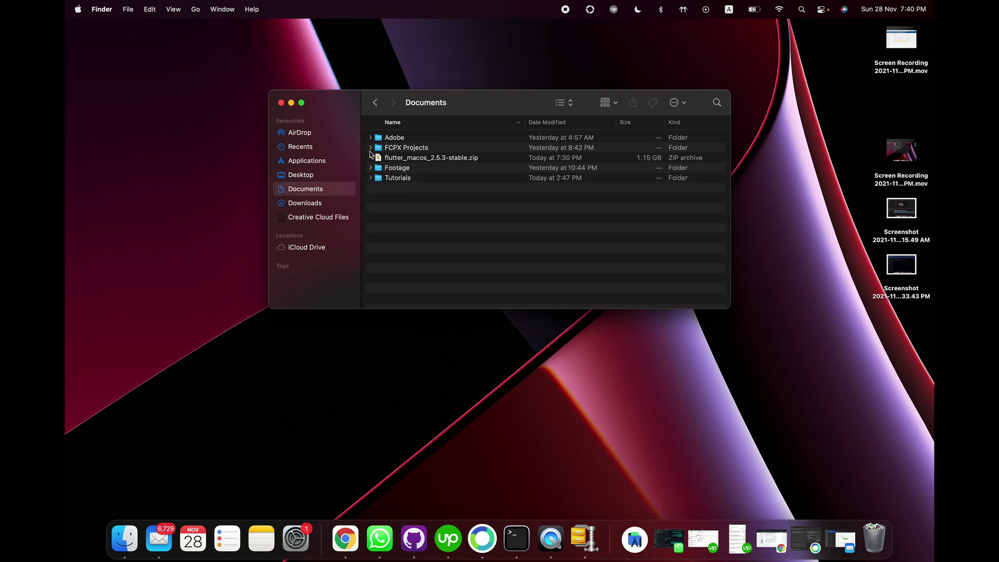
# Create a folder named flutter in Documents and move flutter_macos_2.5.3-stable.zip into it.
pyautogui.rightClick(420, 233)
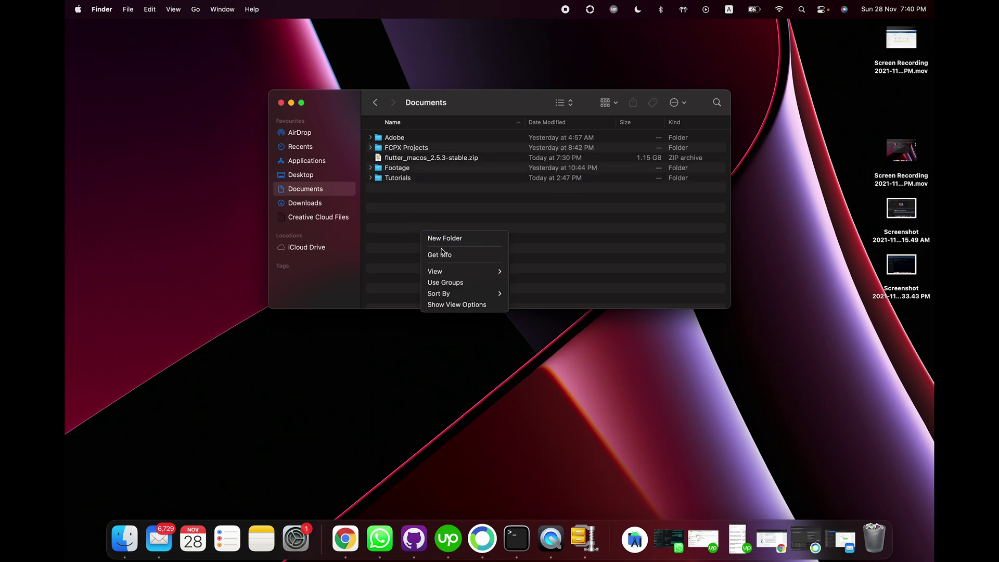
pyautogui.click(448, 237)
pyautogui.write('f')
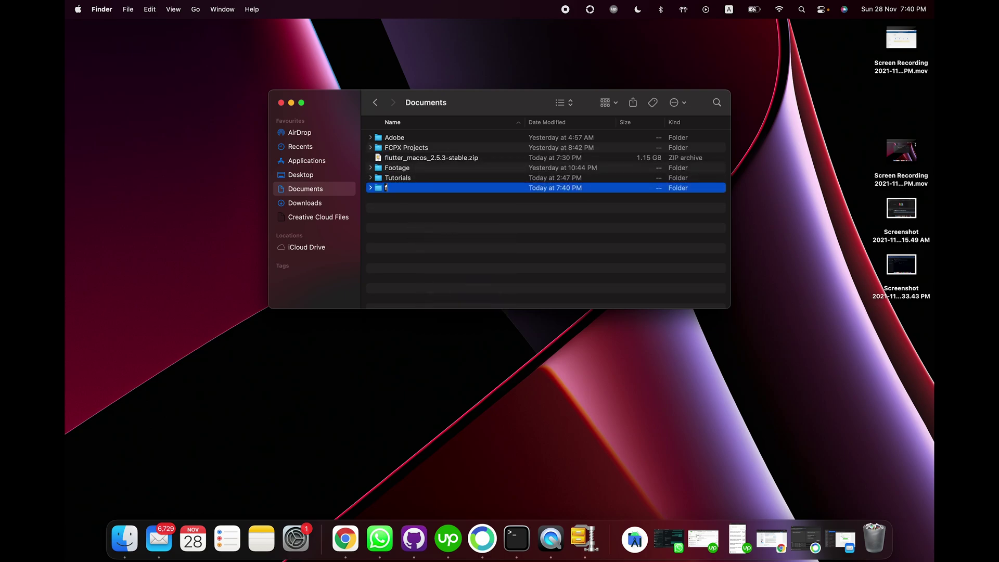
pyautogui.write('lutter')
pyautogui.press('Return')
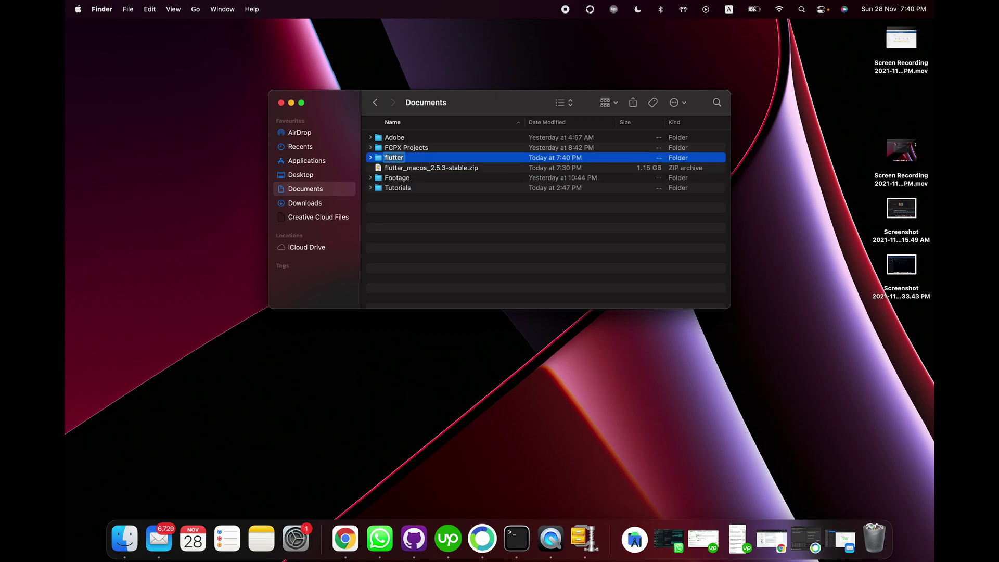
pyautogui.moveTo(416, 168); pyautogui.dragTo(394, 157)
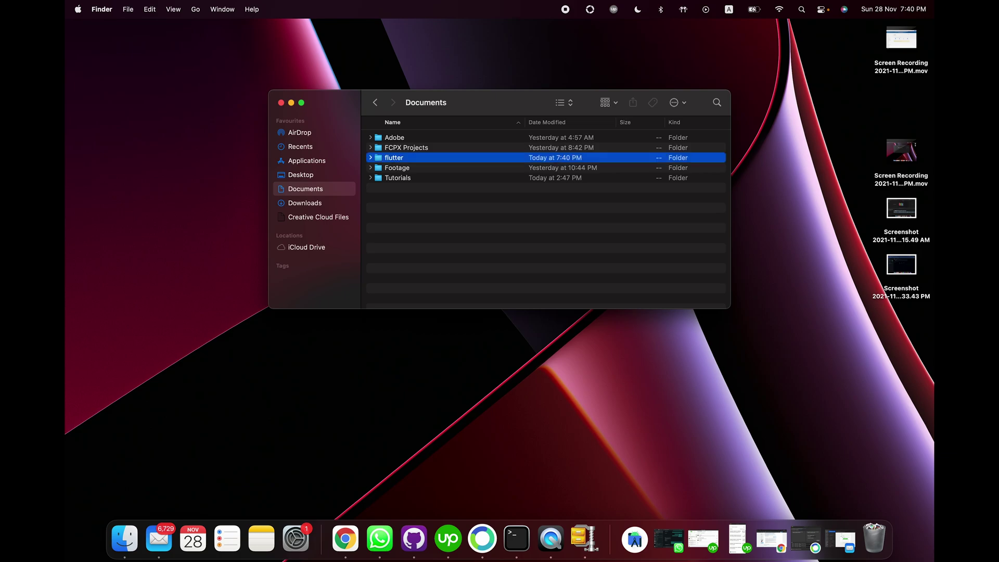
# Extract flutter_macos_2.5.3-stable.zip with Archive Utility inside the new flutter folder.
pyautogui.press('super+Down')
pyautogui.click(419, 137)
pyautogui.rightClick(418, 138)
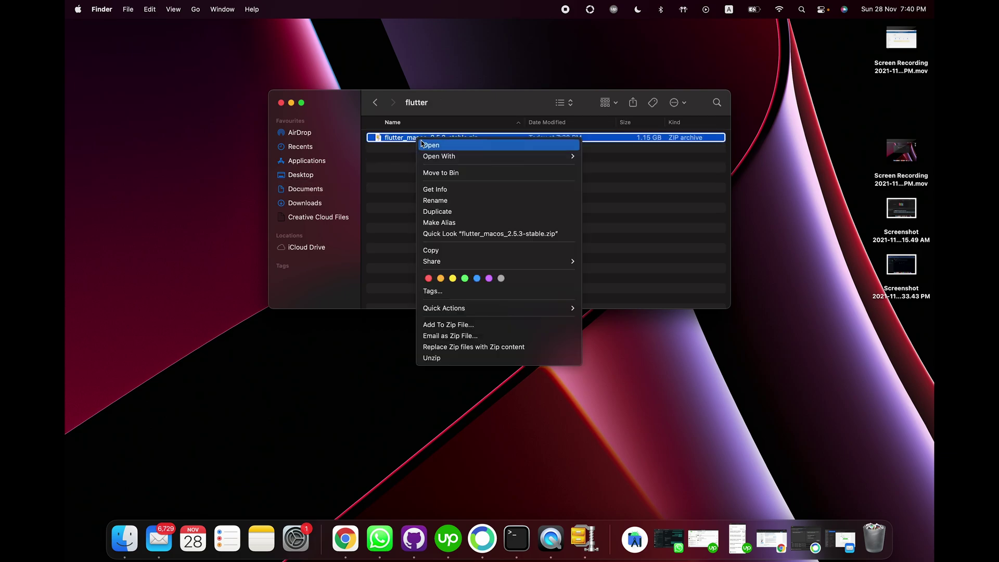
pyautogui.moveTo(460, 160)
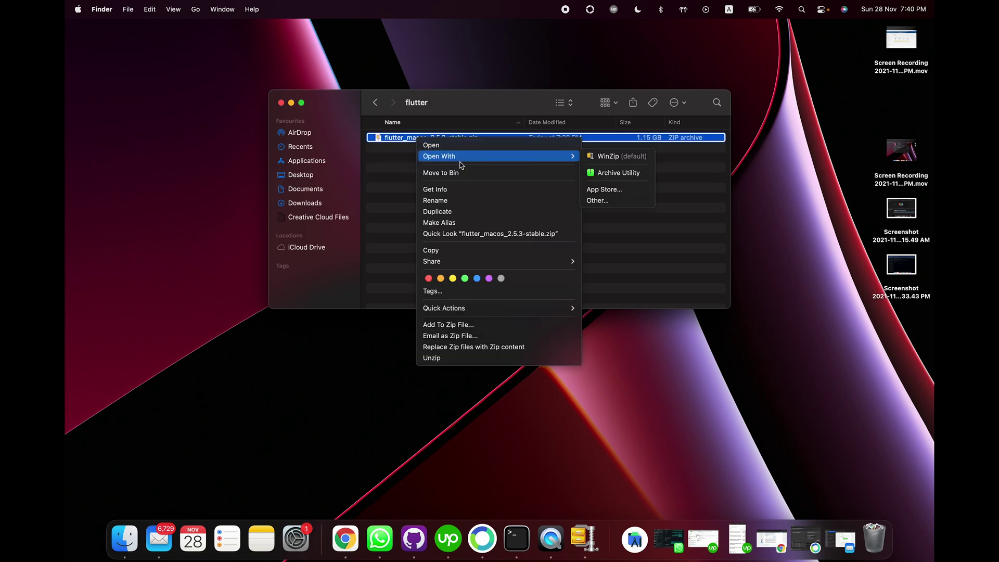
pyautogui.click(594, 174)
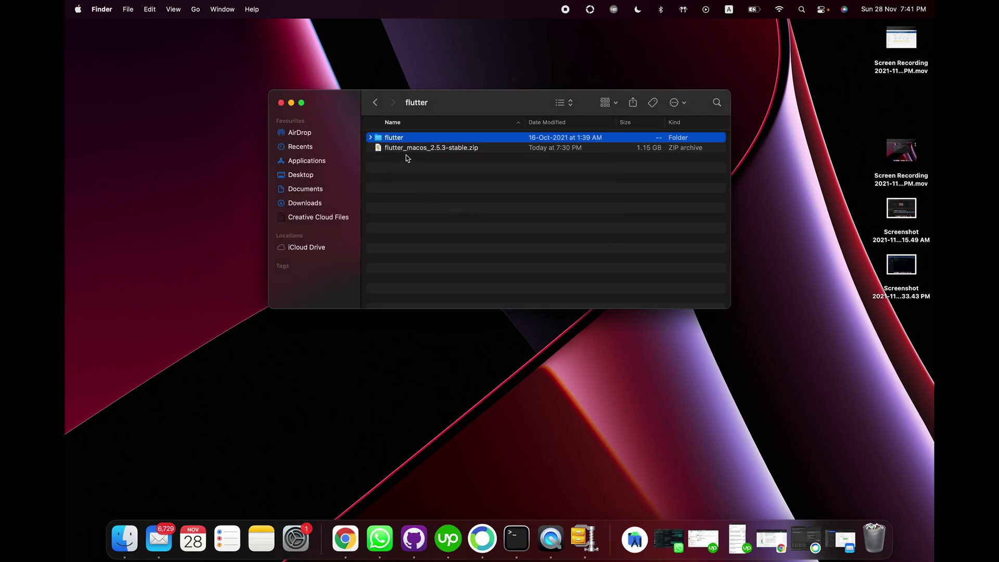
pyautogui.click(371, 138)
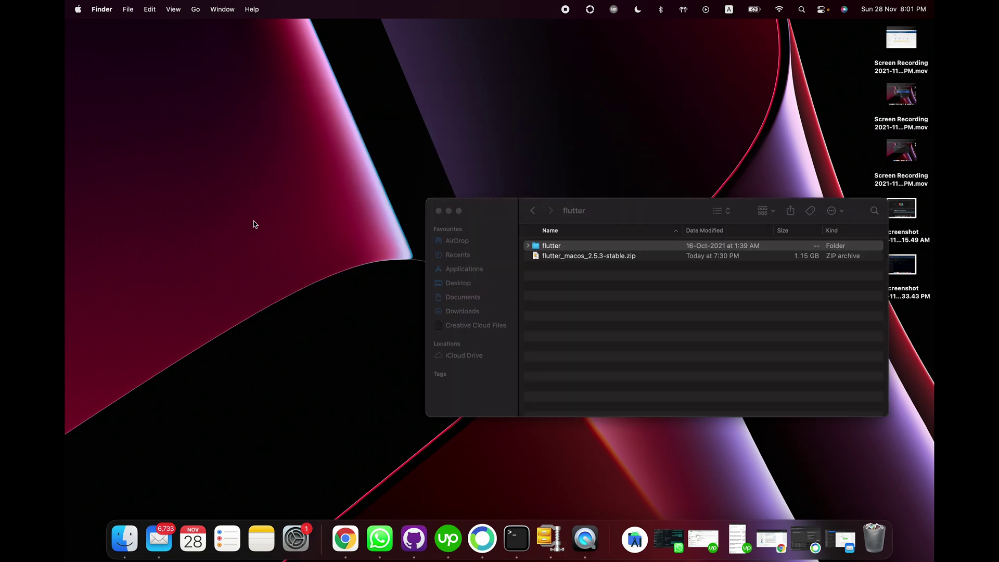
# Open Terminal and print the default shell with echo $SHELL.
pyautogui.press('super+space')
pyautogui.write('terminal')
pyautogui.press('Return')
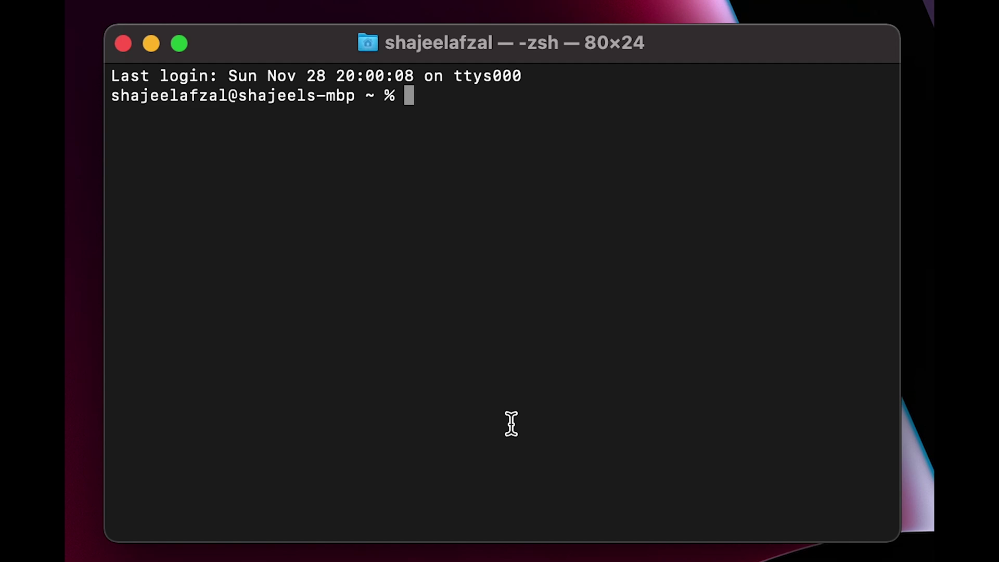
pyautogui.write('echo $')
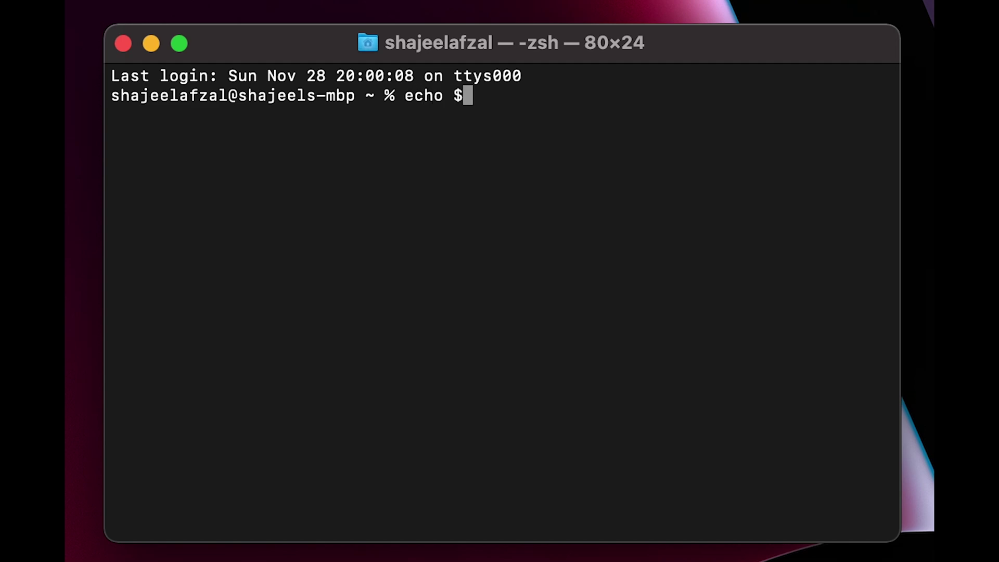
pyautogui.write('SHELL')
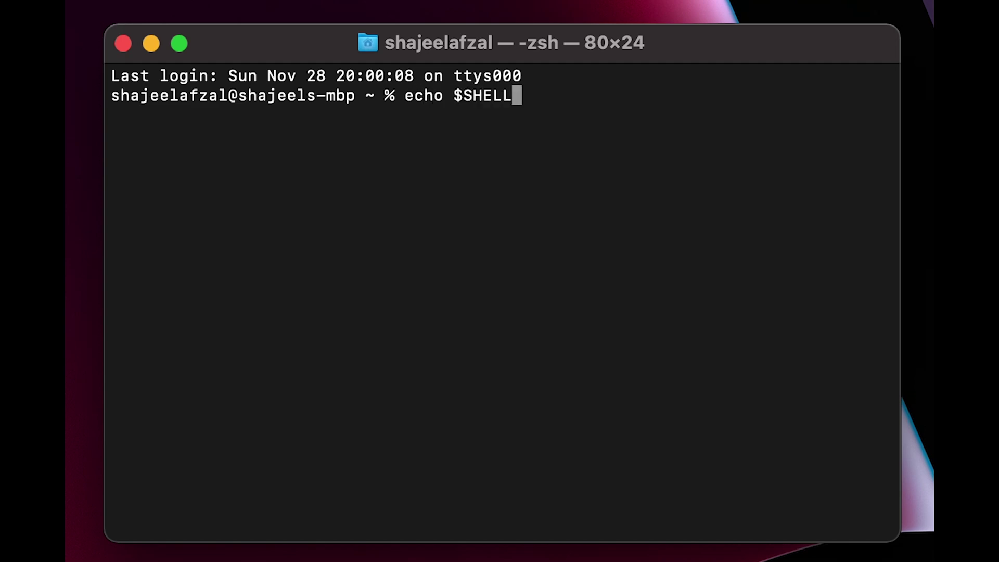
pyautogui.press('Return')
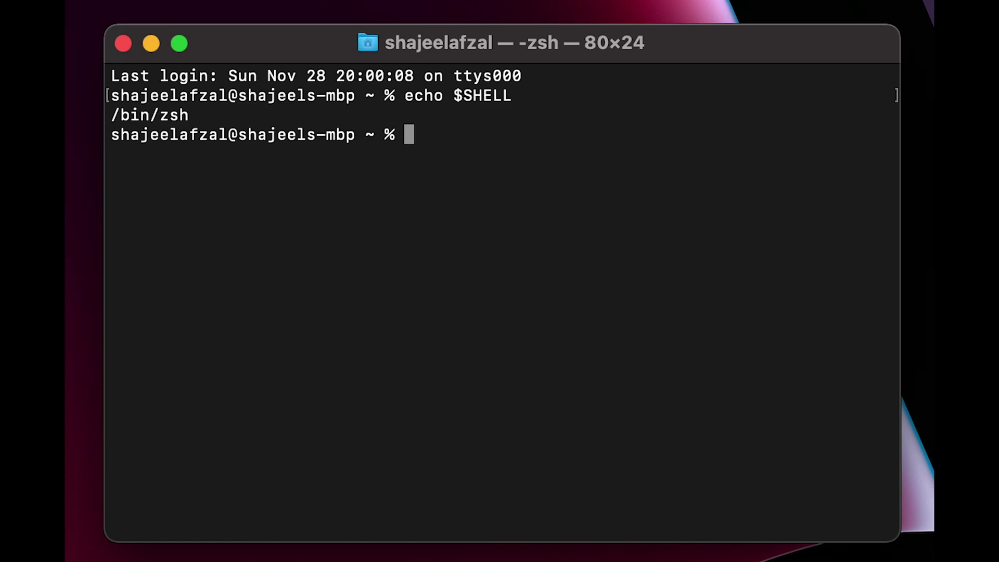
# Open the .zshrc file in vim from the home directory.
pyautogui.write('vim ')
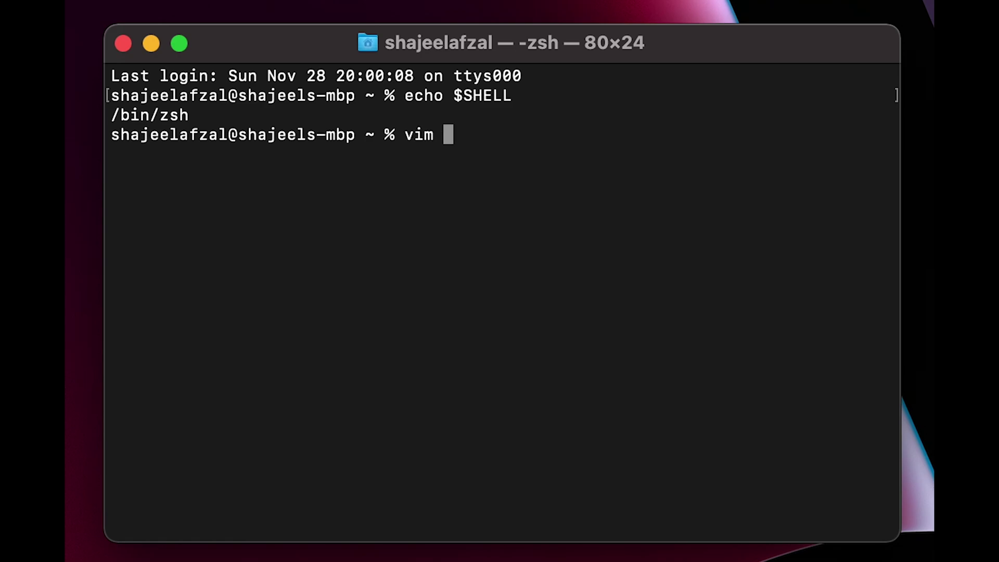
pyautogui.write('.z')
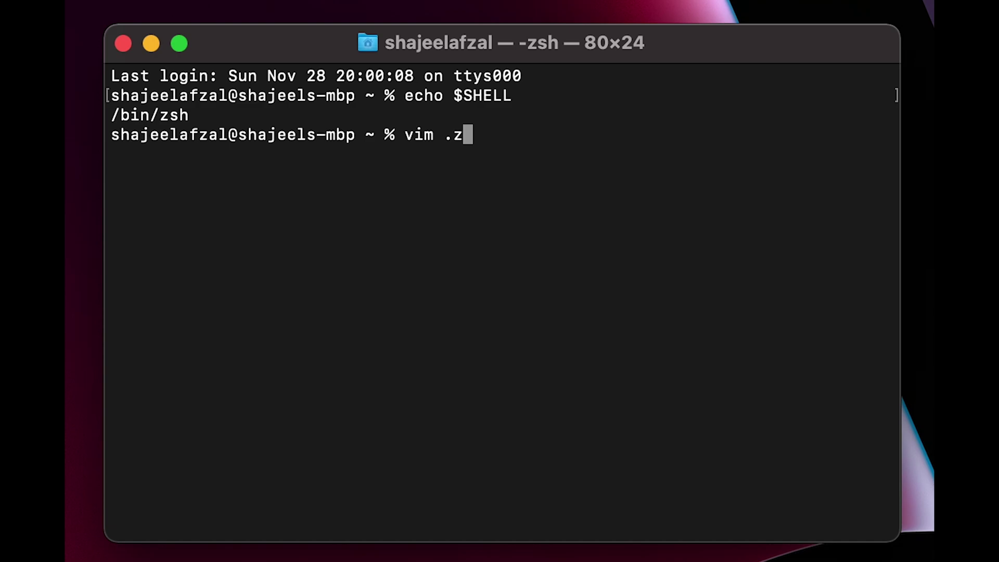
pyautogui.write('shrc')
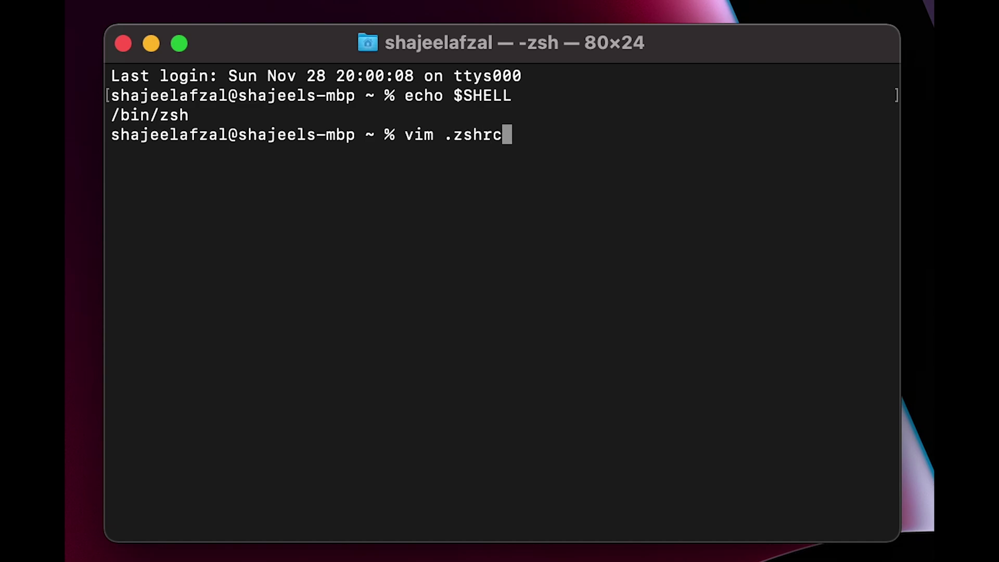
pyautogui.press('Return')
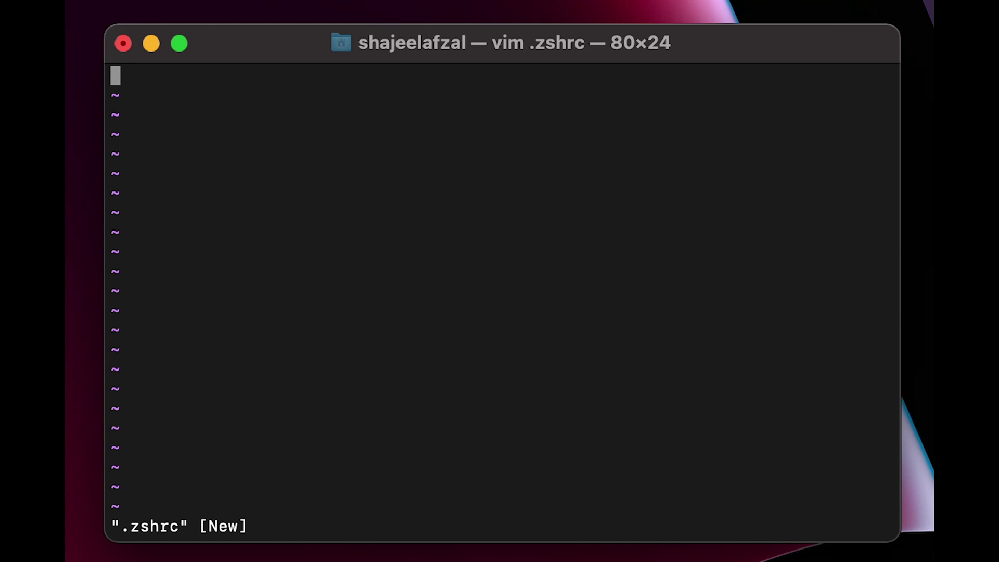
# Enter insert mode and begin the first line of .zshrc with export PATH="$PATH:.
pyautogui.press('i')
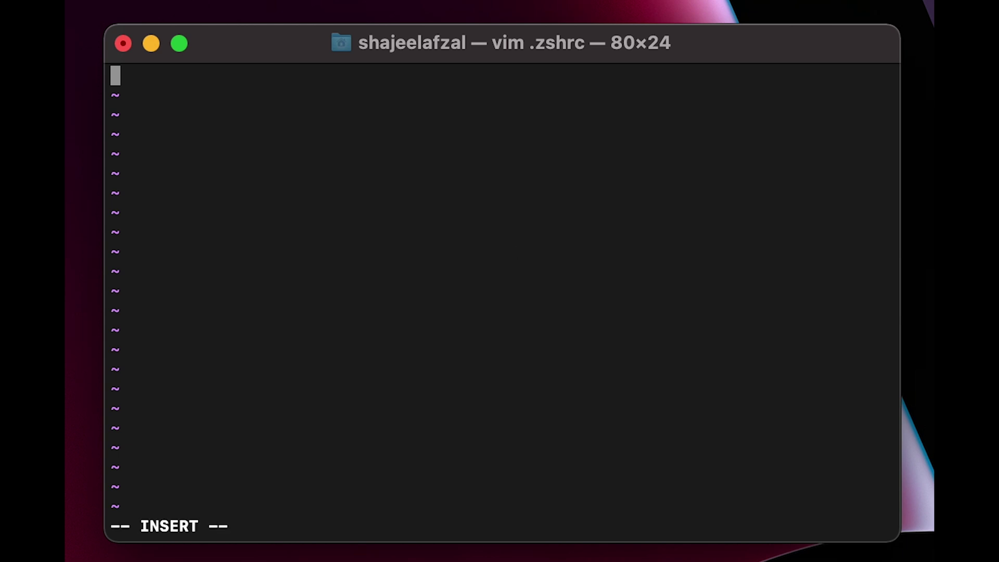
pyautogui.write('export PATH="')
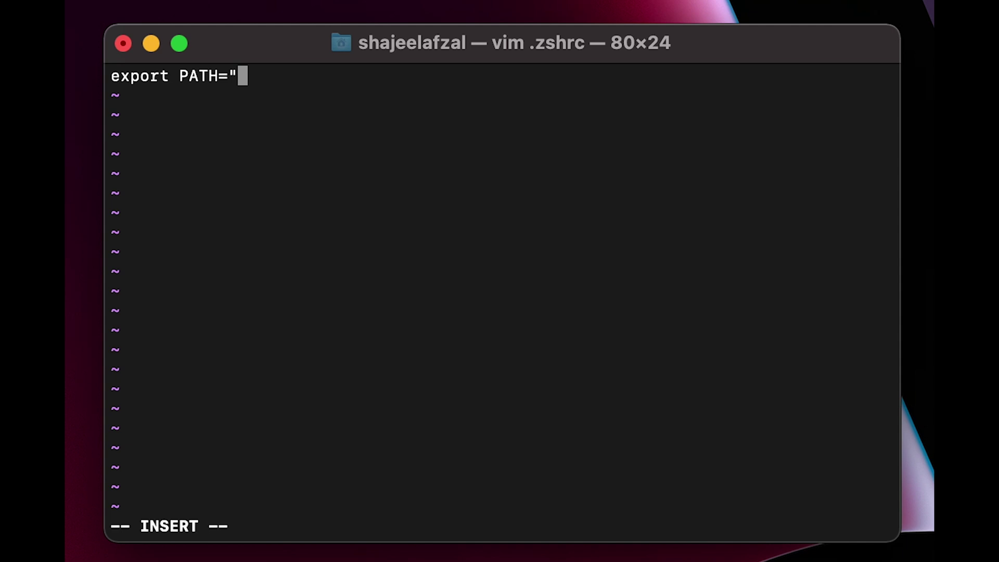
pyautogui.write('$PATH')
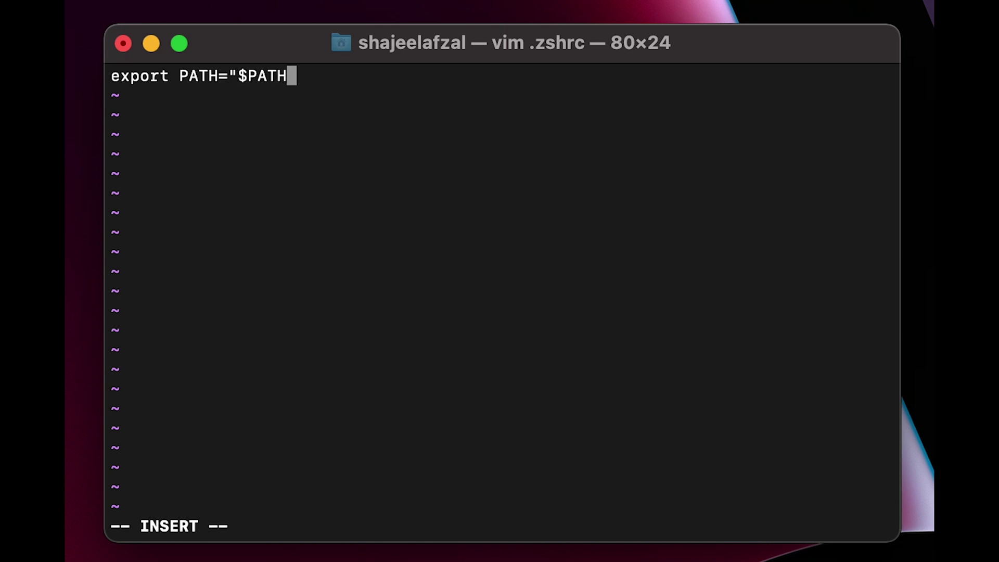
pyautogui.write(':')
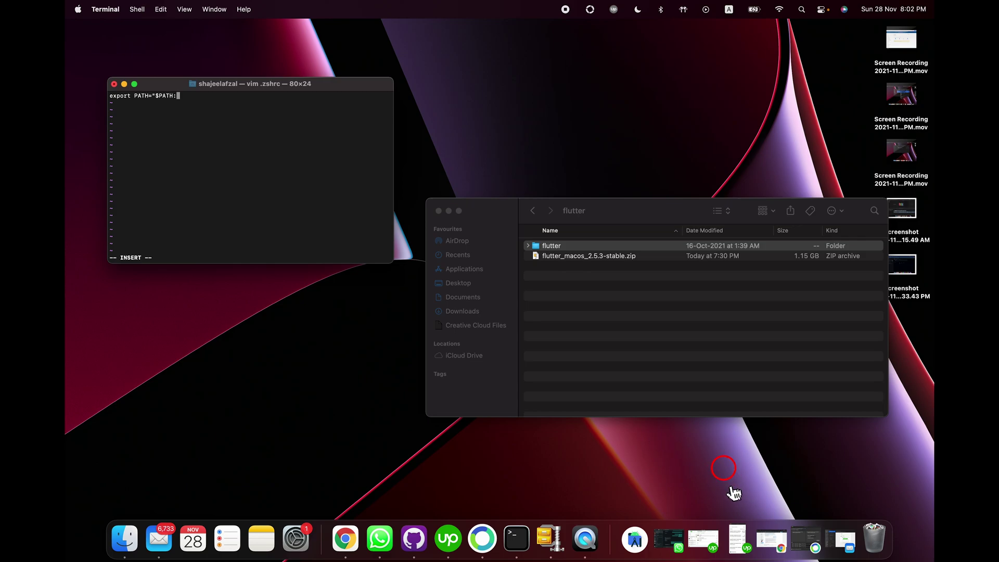
# In Finder, locate the bin folder inside Documents/flutter/flutter and insert its full path after the colon in the vim line.
pyautogui.click(499, 298)
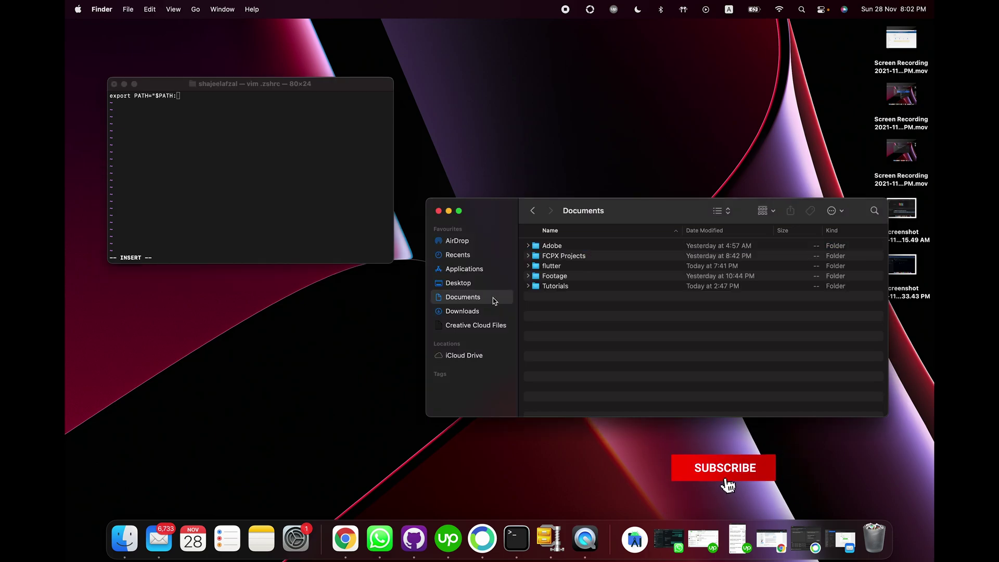
pyautogui.doubleClick(541, 266)
pyautogui.doubleClick(551, 245)
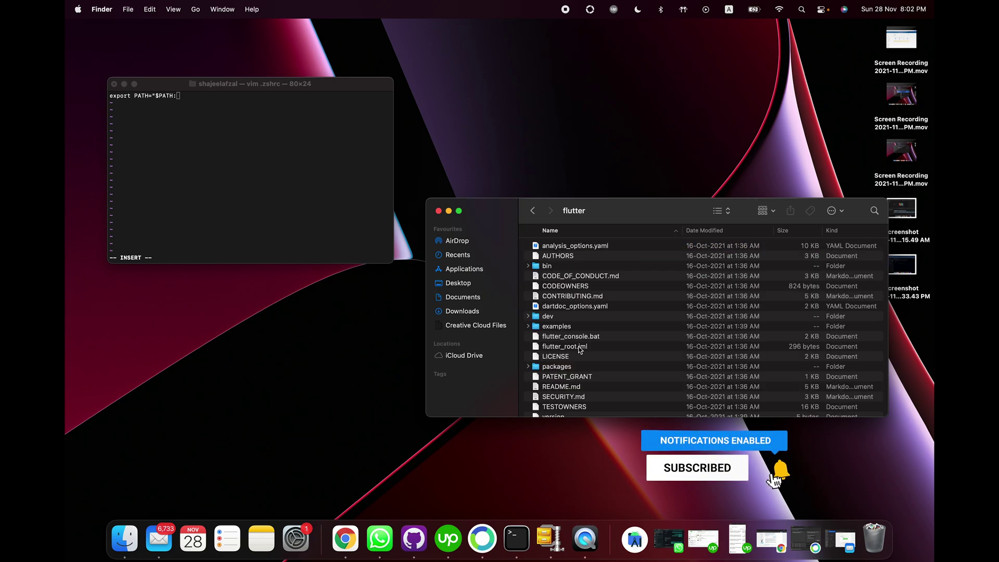
pyautogui.scroll(-1, 560, 352)
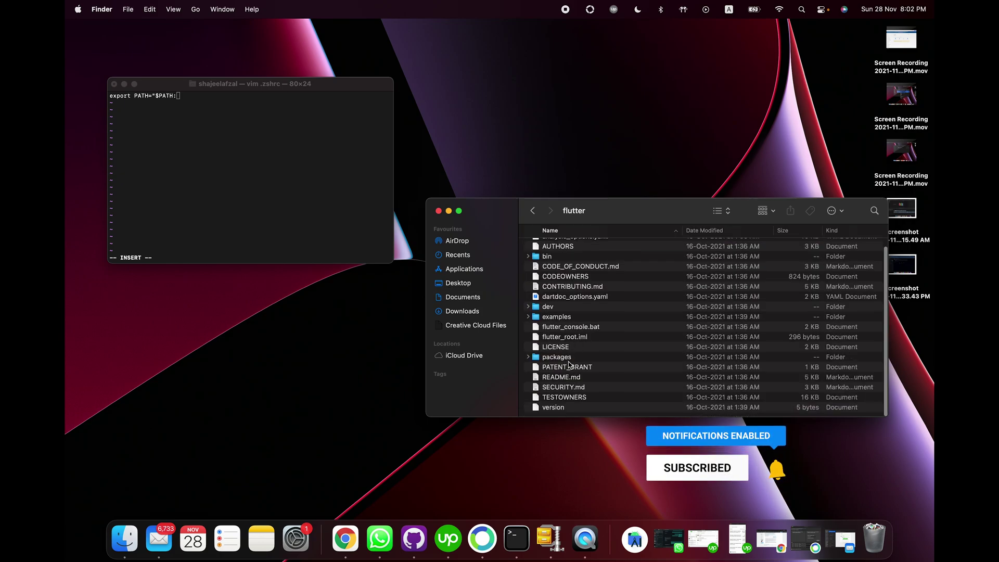
pyautogui.scroll(1, 558, 330)
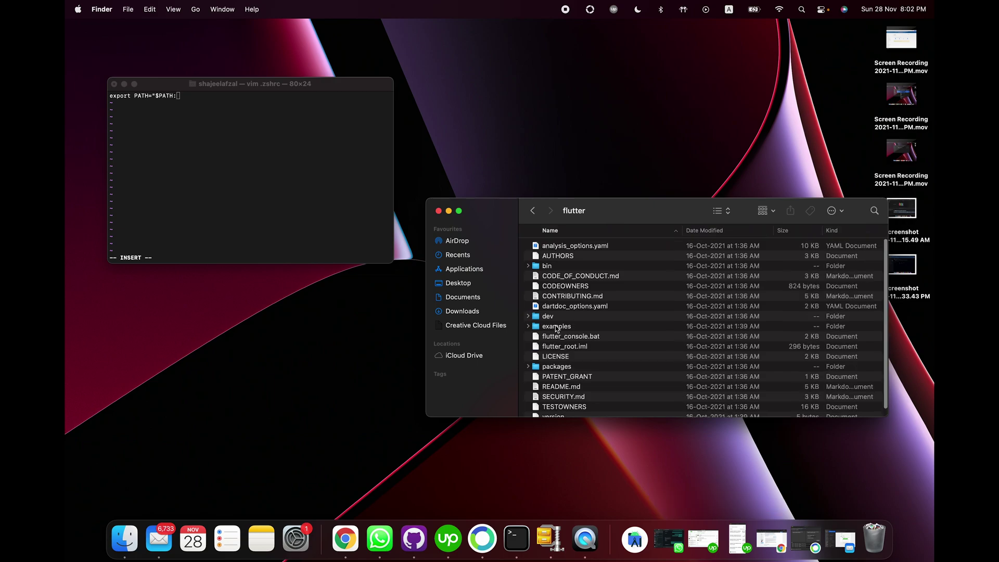
pyautogui.click(538, 269)
pyautogui.moveTo(539, 269); pyautogui.dragTo(185, 147)
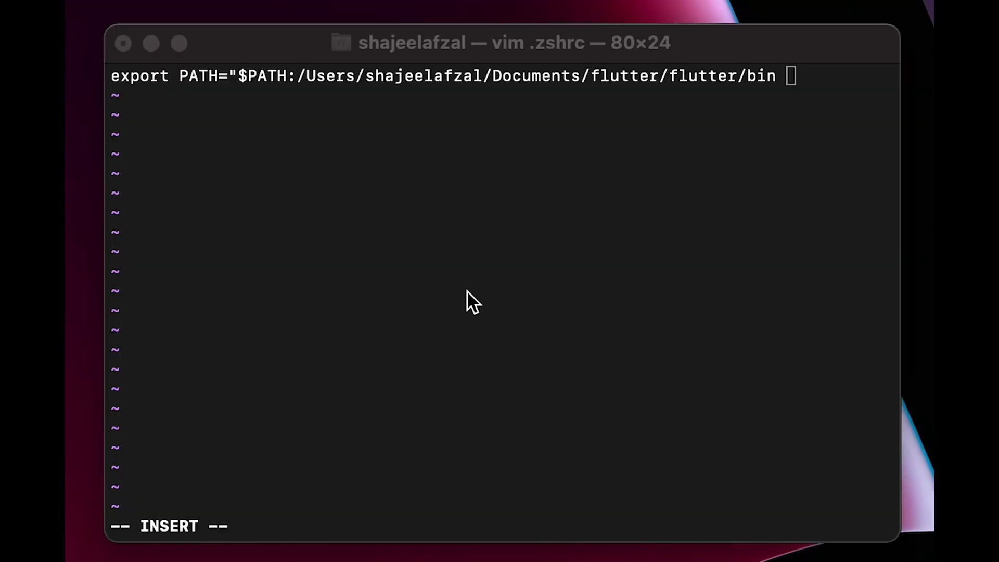
# Remove the trailing space after flutter/bin and close the PATH value with a double quote.
pyautogui.click(827, 73)
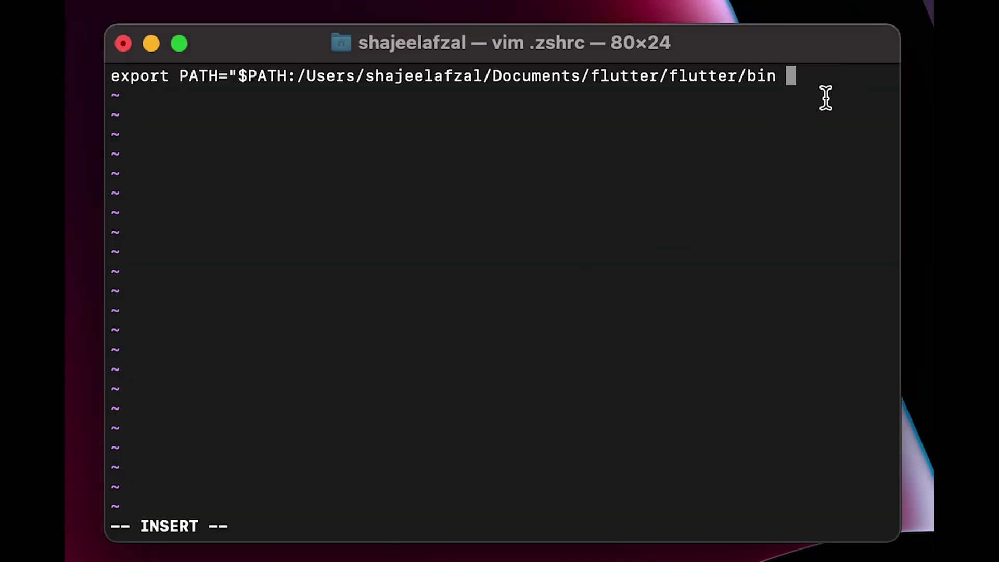
pyautogui.press('BackSpace')
pyautogui.write('"')
pyautogui.moveTo(229, 75); pyautogui.dragTo(787, 75)
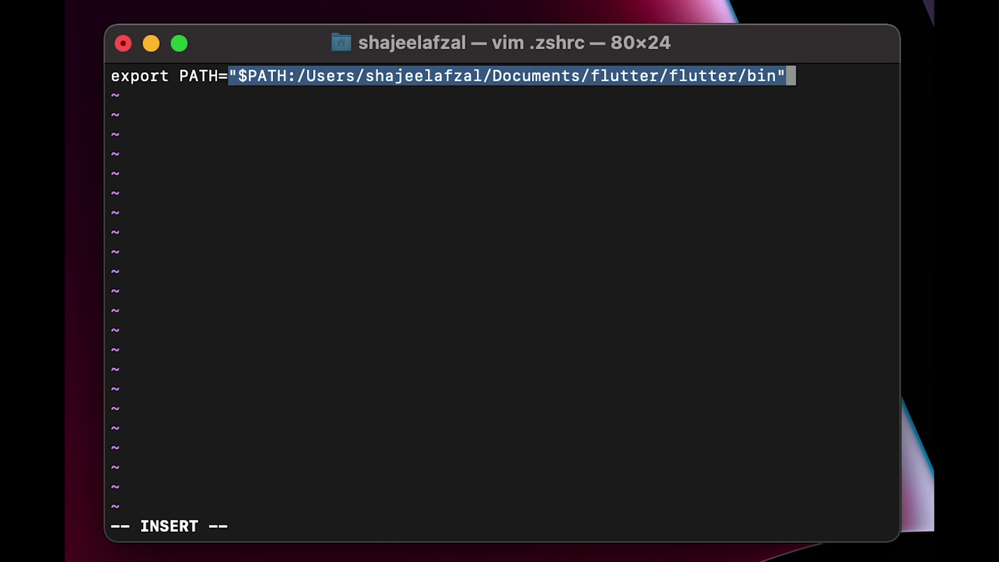
pyautogui.click(787, 76)
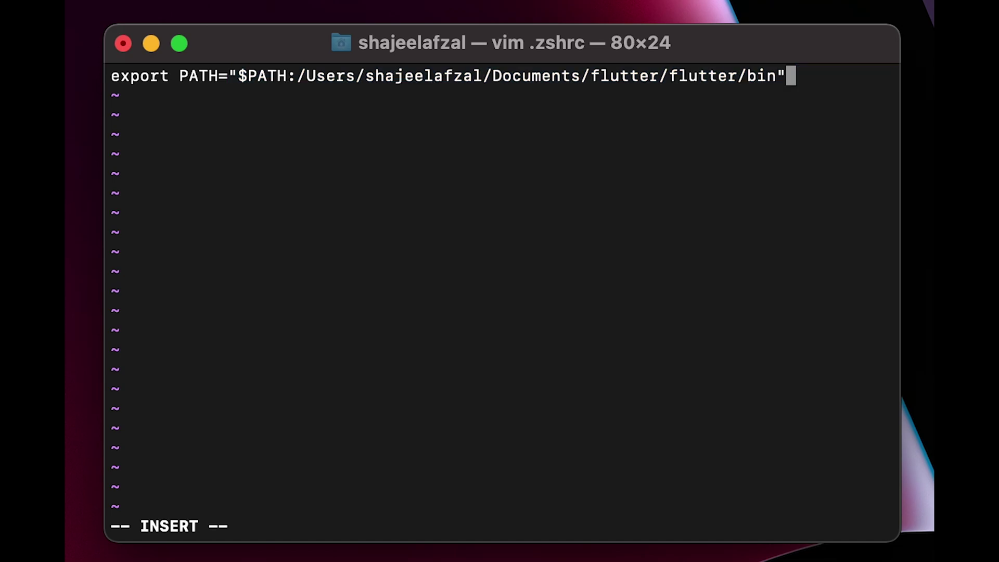
# Leave insert mode, then save .zshrc and quit vim with :wq!
pyautogui.press('Escape')
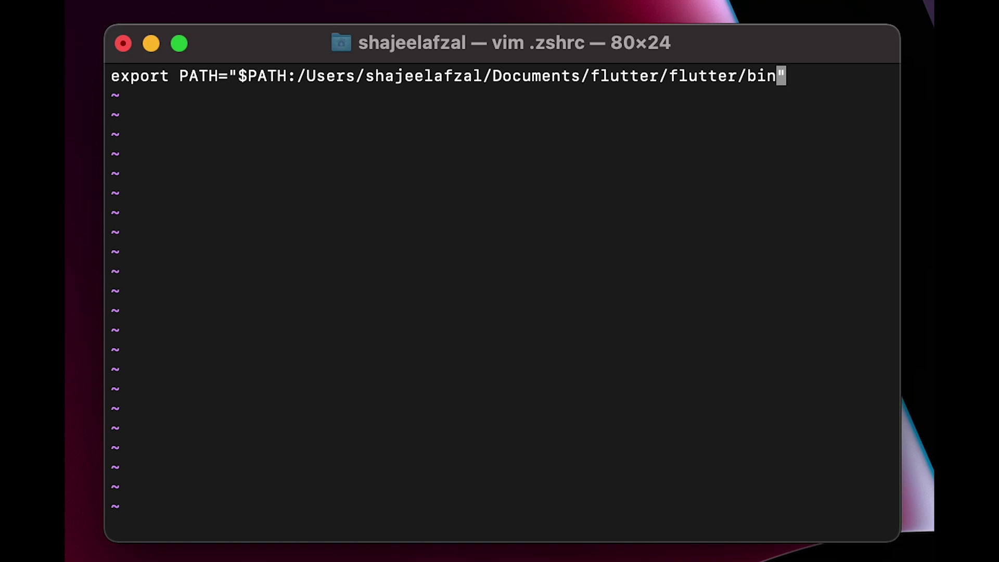
pyautogui.hotkey('shift', ';')
pyautogui.write('WQ!')
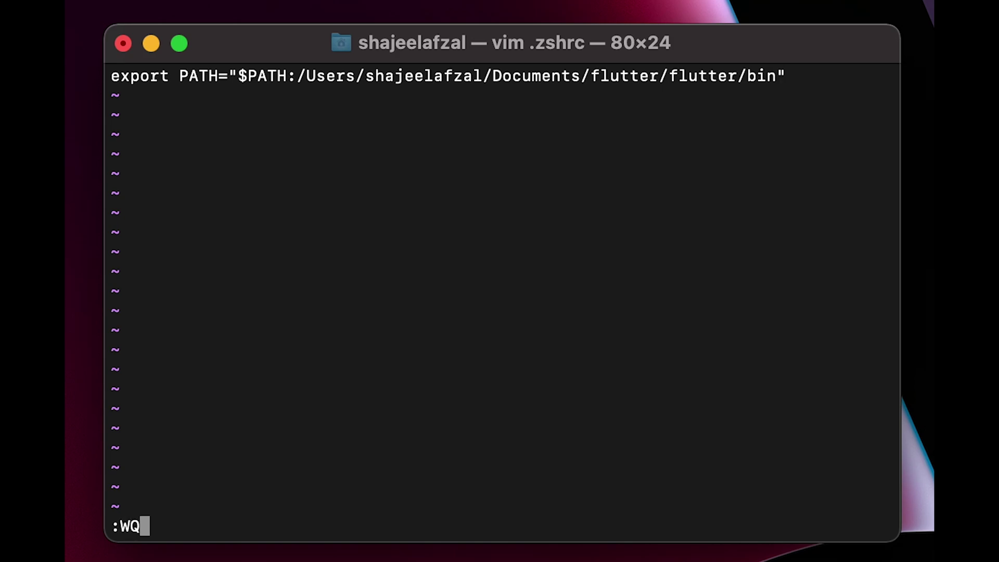
pyautogui.press('BackSpace')
pyautogui.press('BackSpace')
pyautogui.press('BackSpace')
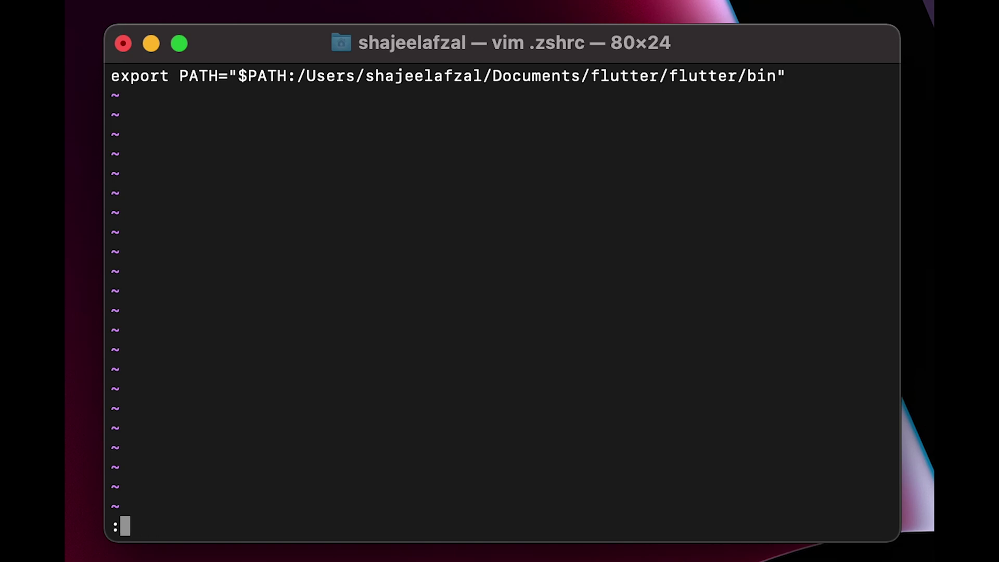
pyautogui.write('wq')
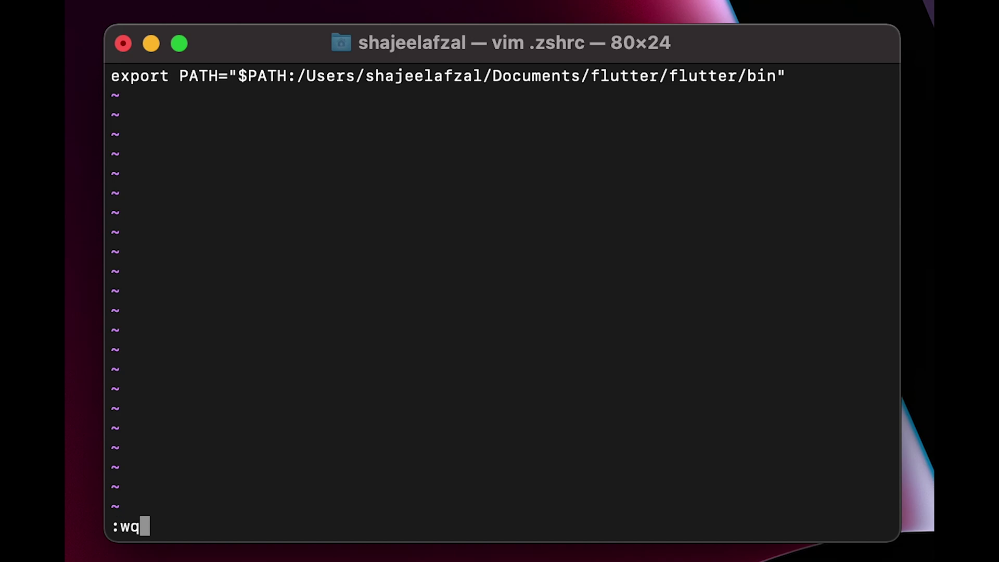
pyautogui.write('!')
pyautogui.press('Return')
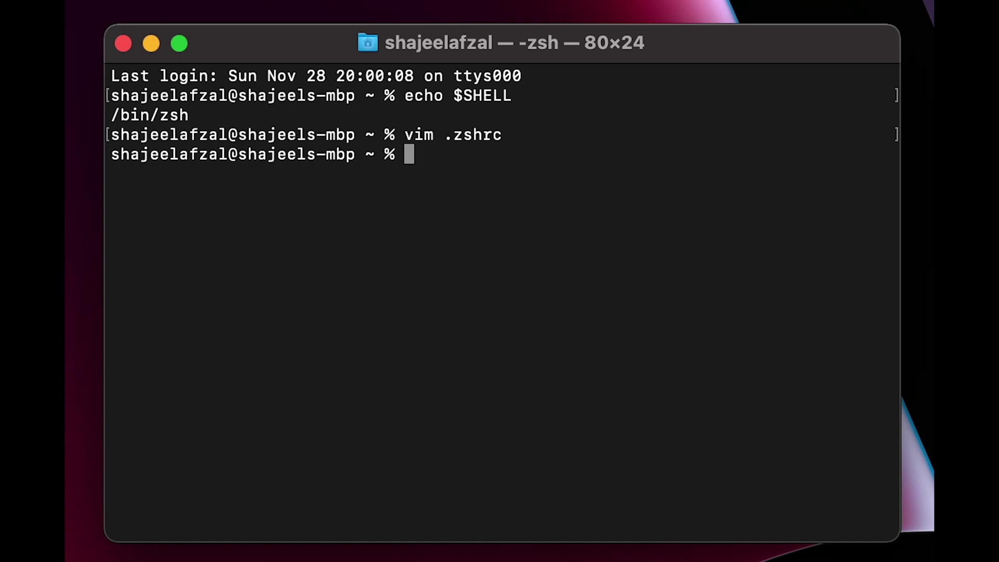
# Run flutter --version in the current terminal session to check whether the flutter command is recognized.
pyautogui.write('flutter --ver')
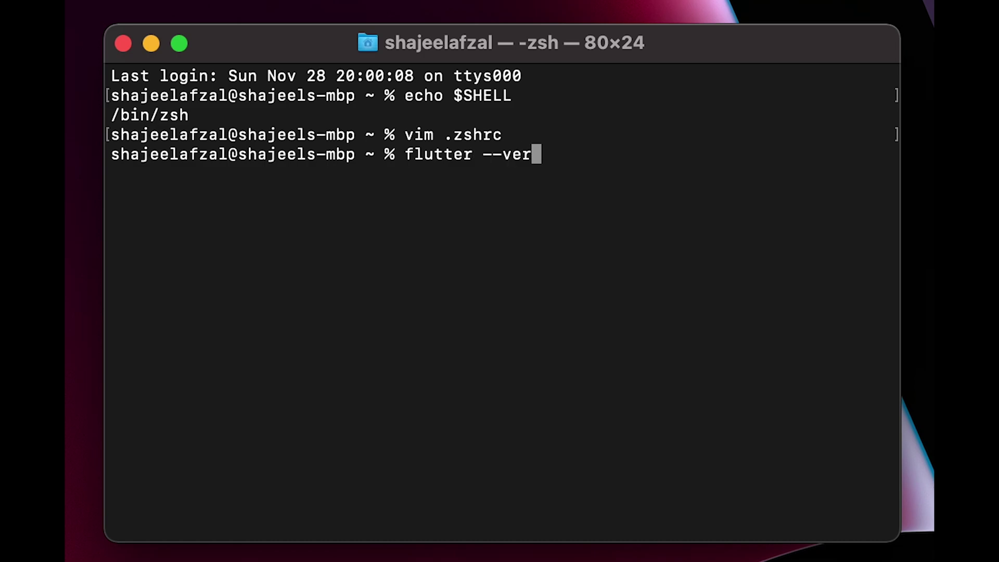
pyautogui.write('sion')
pyautogui.press('Return')
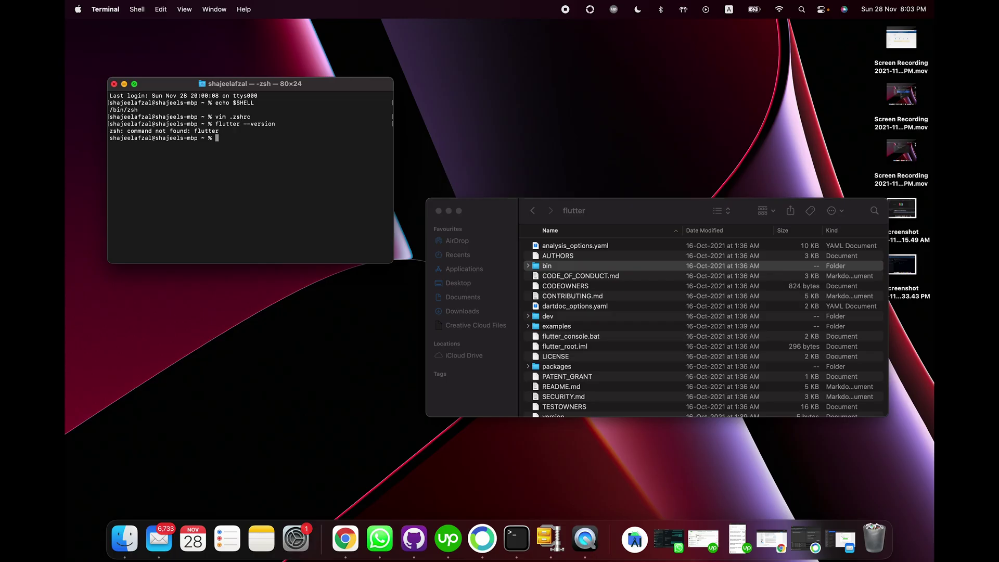
# Close the current terminal window and open a fresh Terminal session so the edited .zshrc is loaded.
pyautogui.click(114, 83)
pyautogui.press('super+space')
pyautogui.write('terminal')
pyautogui.press('Return')
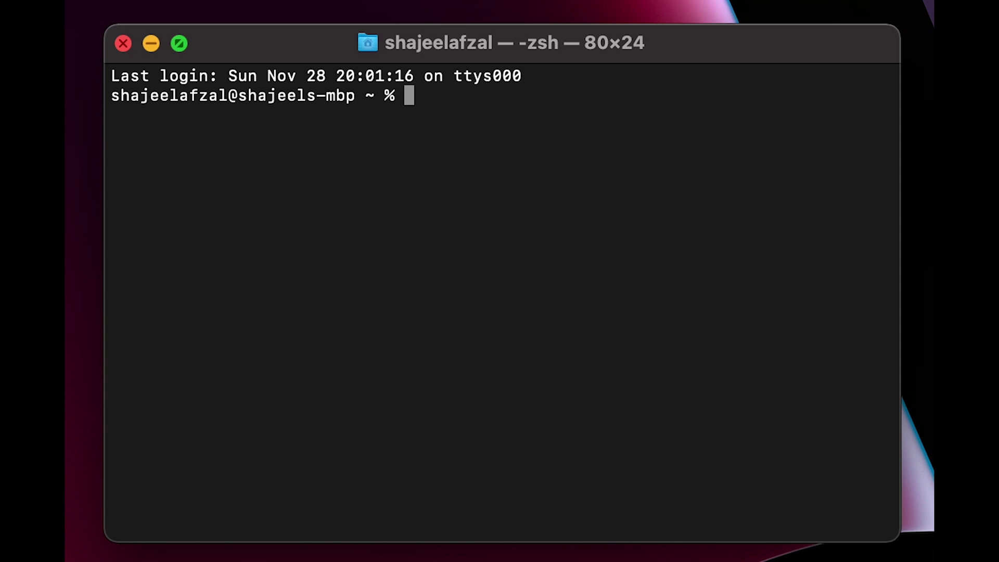
# Run flutter --version in the new session and review the Flutter, framework, engine and Dart version lines.
pyautogui.write('flutter --version')
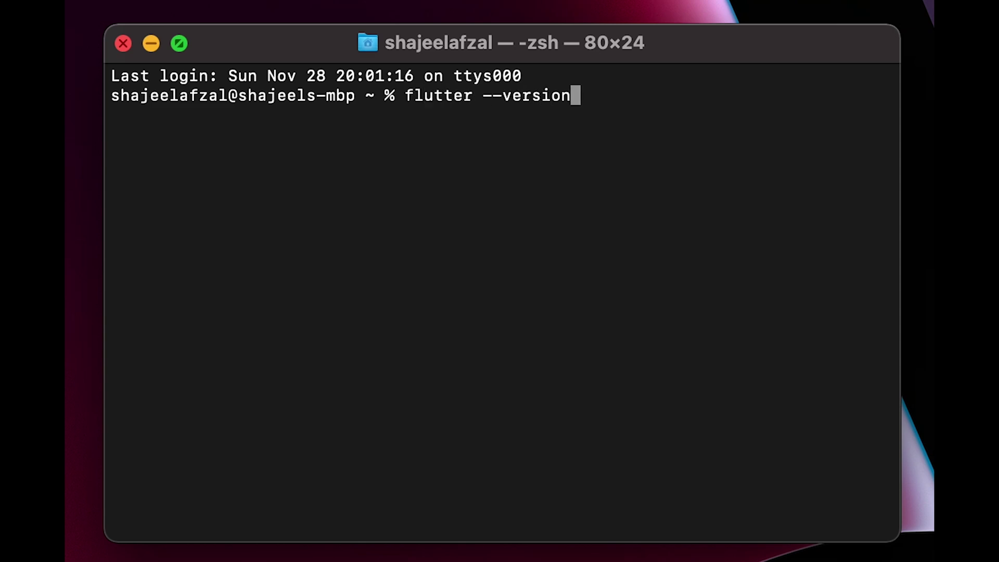
pyautogui.press('Return')
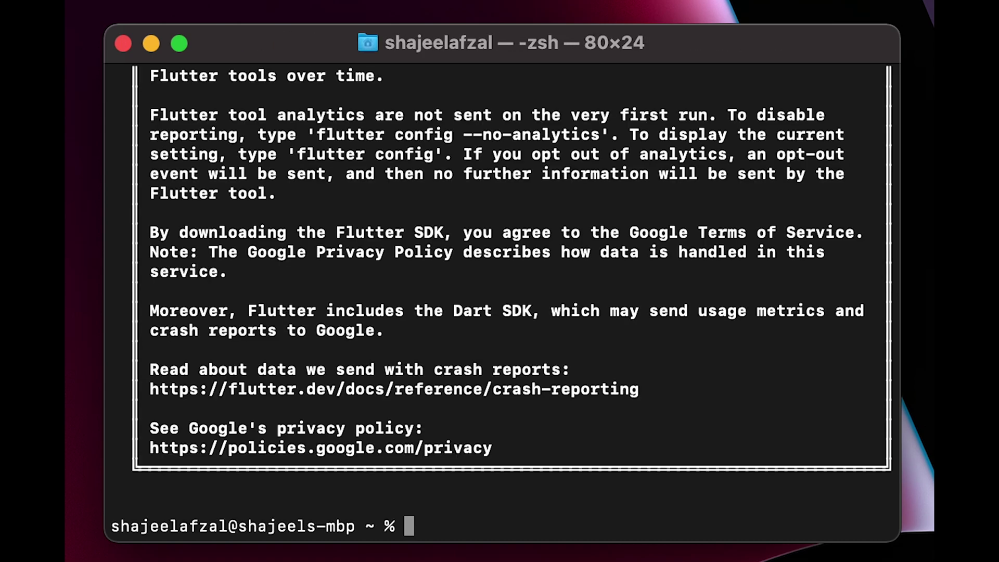
pyautogui.scroll(4, 500, 302)
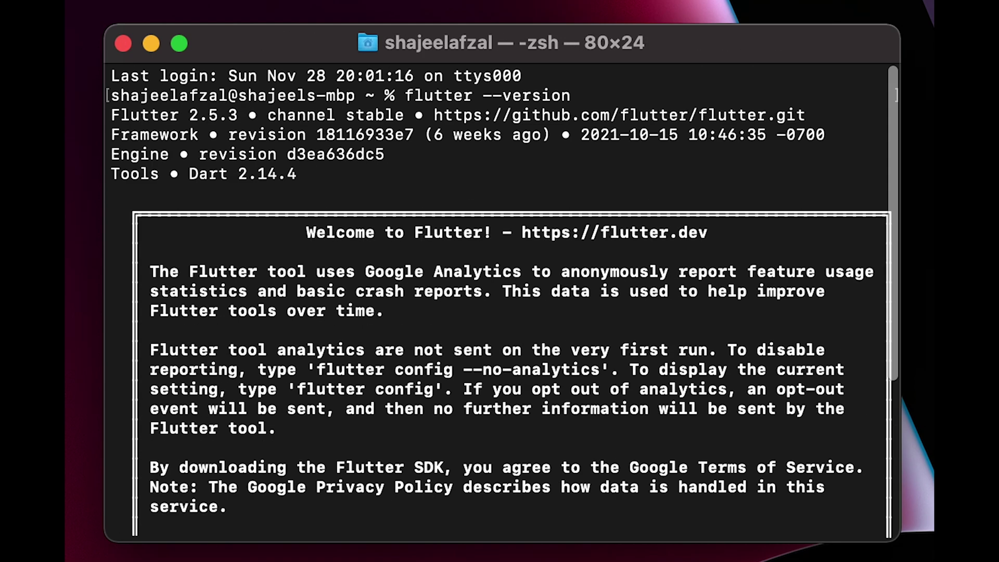
pyautogui.moveTo(297, 174); pyautogui.dragTo(120, 155)
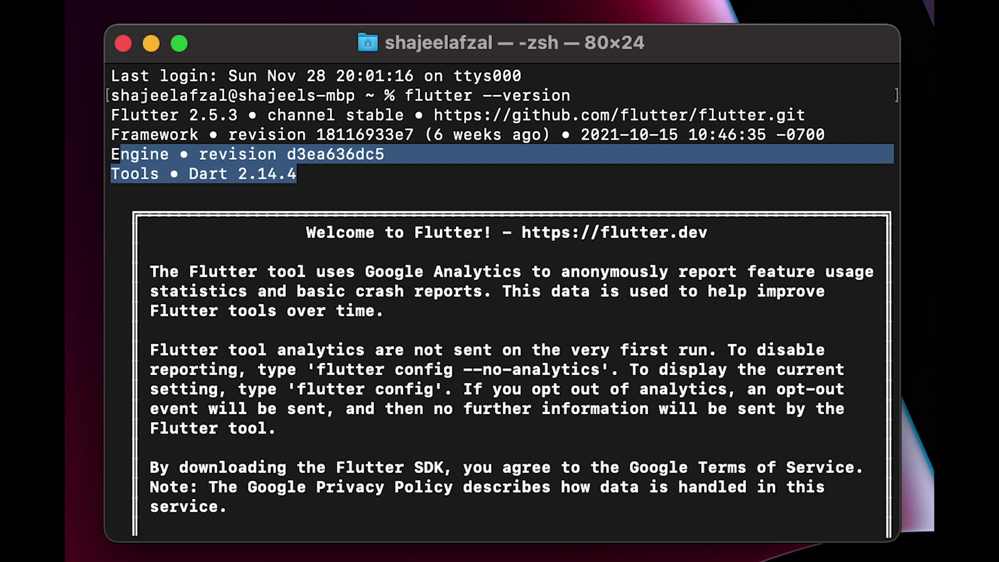
pyautogui.scroll(-4, 500, 301)
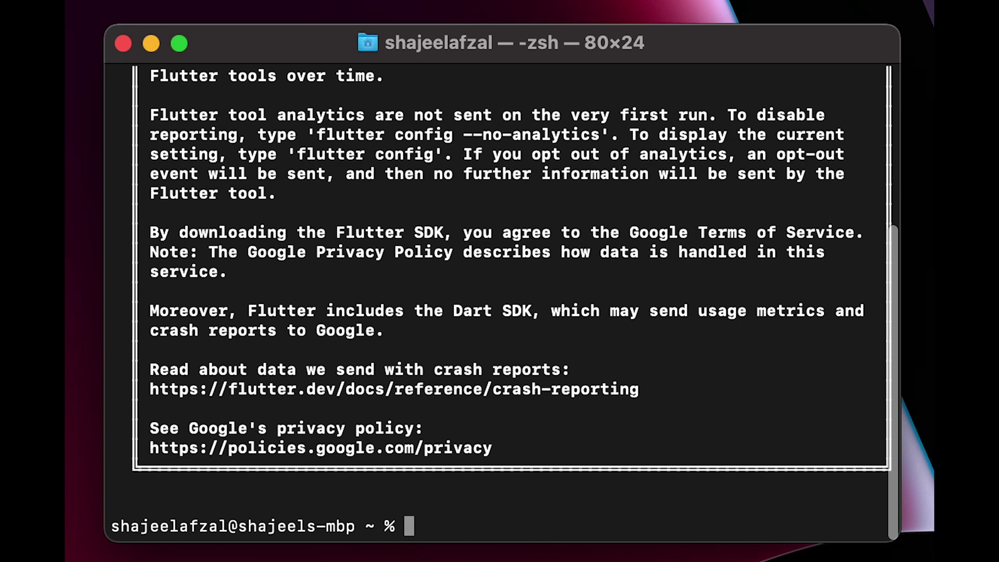
# Run flutter doctor to diagnose the Flutter development setup.
pyautogui.write('fluttr')
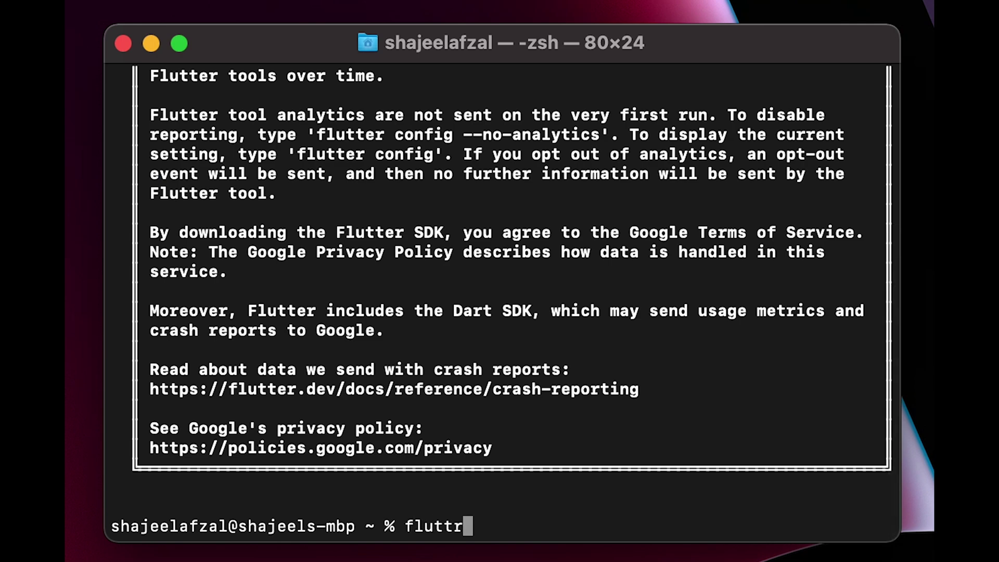
pyautogui.press('BackSpace')
pyautogui.write('er doctor')
pyautogui.press('Return')
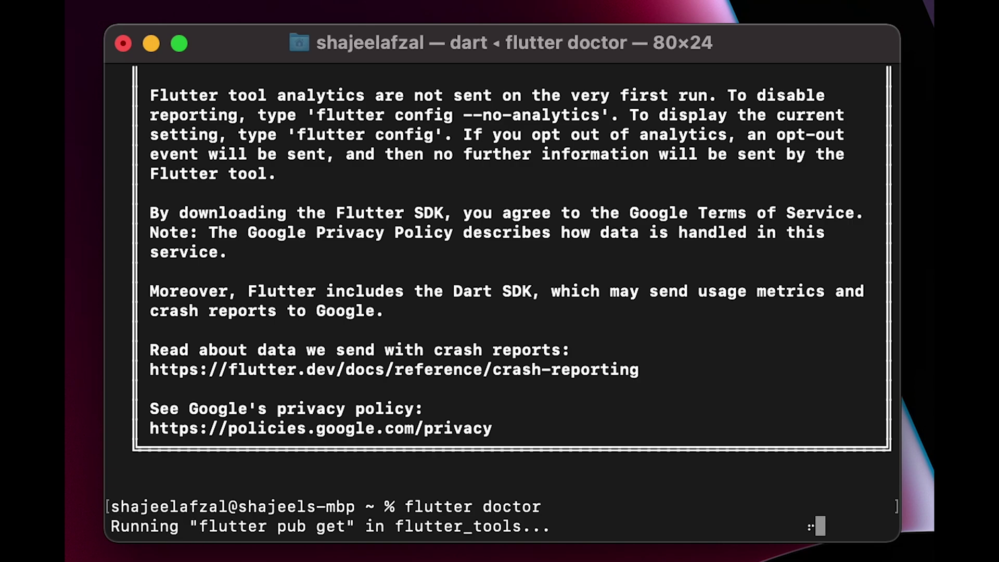
# Examine the doctor summary for Flutter, Android toolchain, Xcode, Chrome, Android Studio and connected devices.
pyautogui.moveTo(150, 173); pyautogui.dragTo(208, 193)
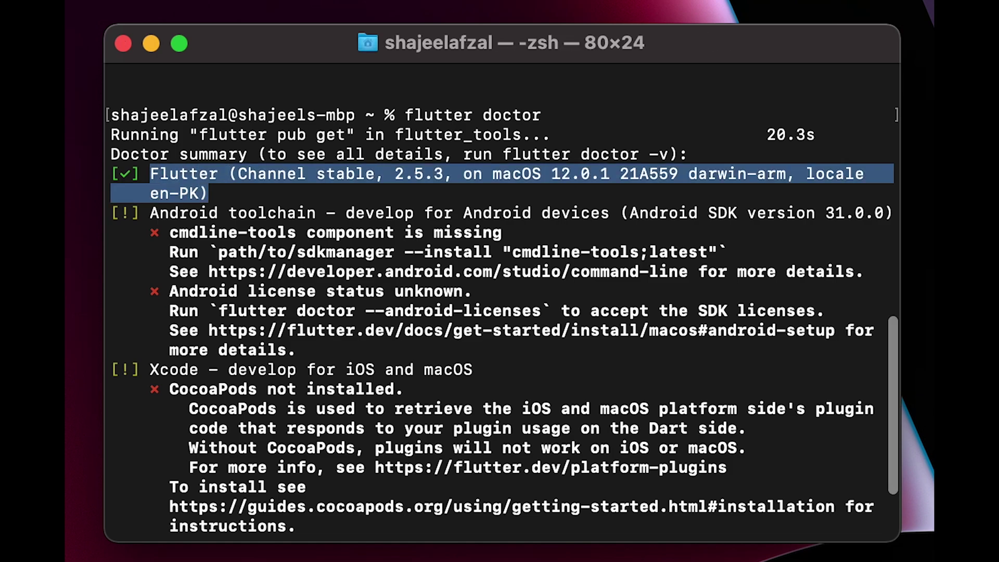
pyautogui.moveTo(150, 370); pyautogui.dragTo(472, 370)
pyautogui.moveTo(159, 213); pyautogui.dragTo(404, 232)
pyautogui.scroll(-3, 500, 302)
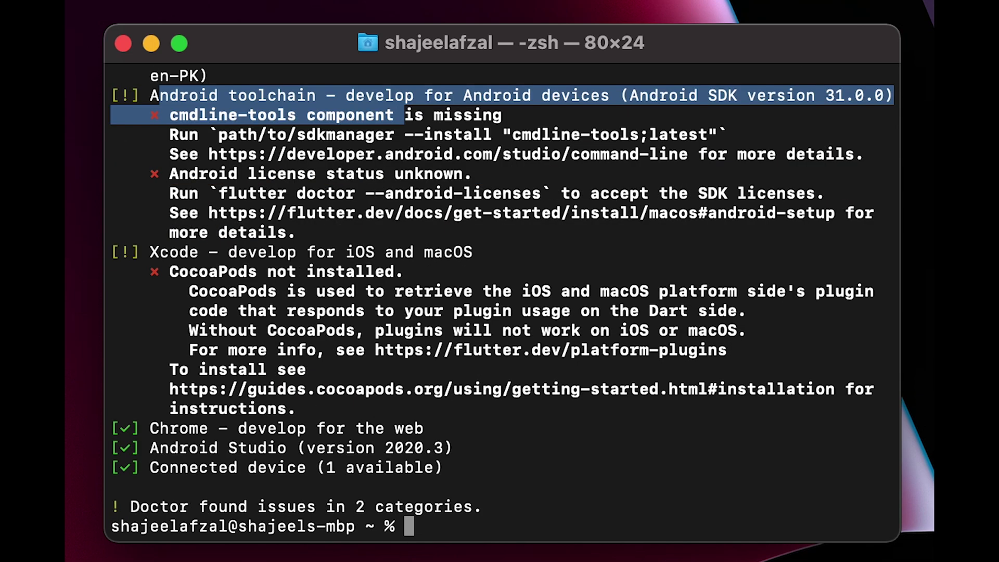
pyautogui.moveTo(444, 467); pyautogui.dragTo(247, 448)
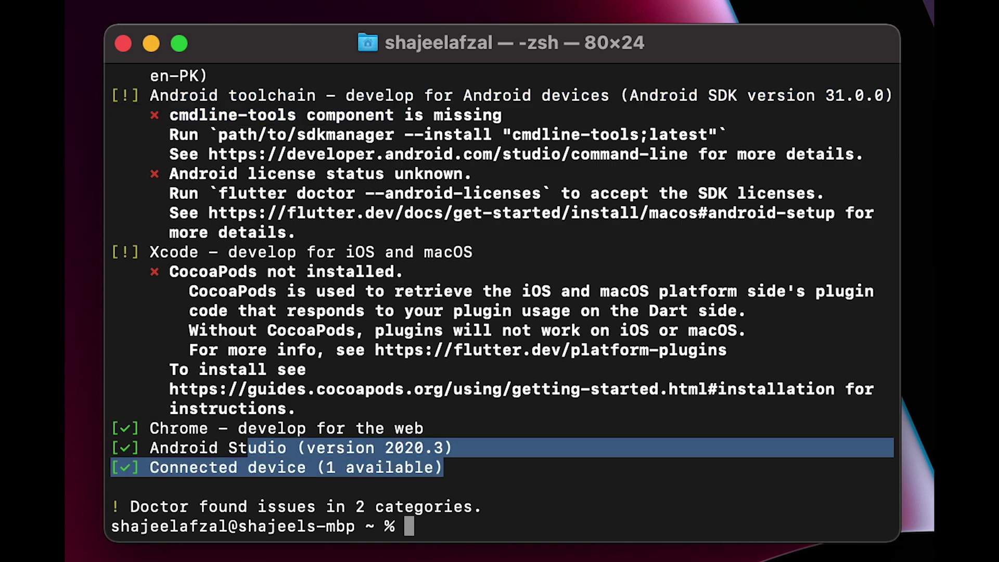
pyautogui.moveTo(150, 428); pyautogui.dragTo(386, 428)
pyautogui.moveTo(150, 468); pyautogui.dragTo(414, 428)
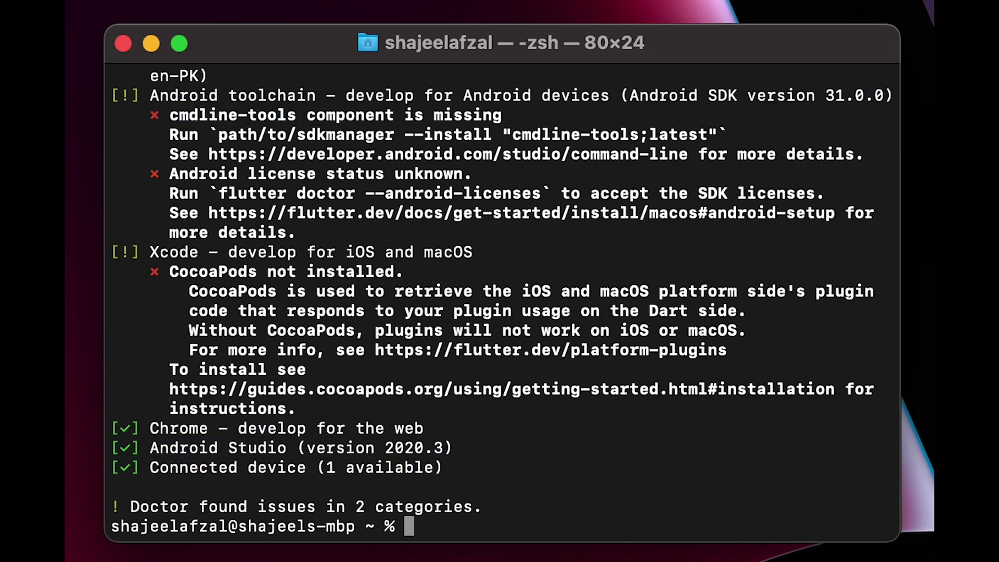
pyautogui.moveTo(150, 467); pyautogui.dragTo(443, 467)
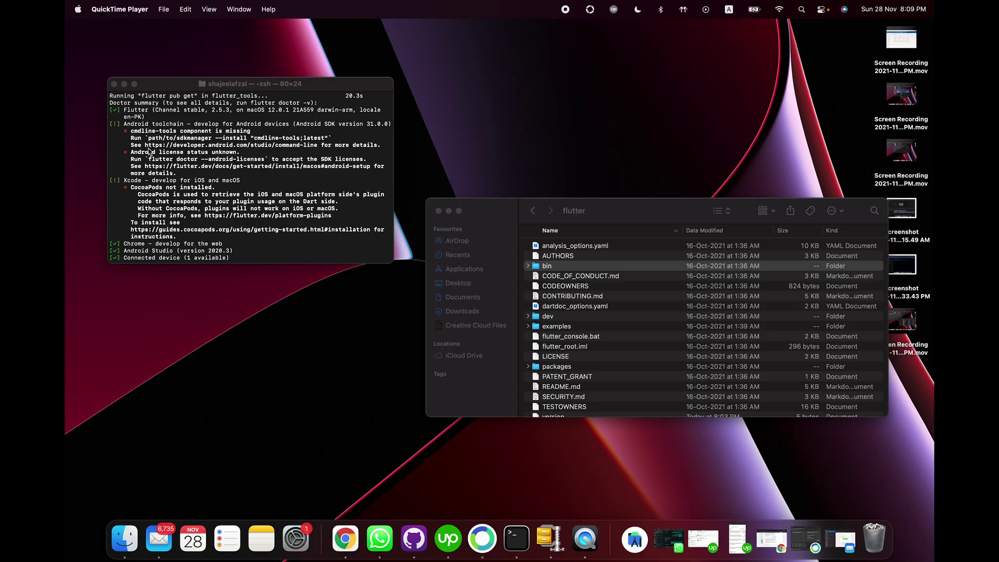
# Launch Android Studio and dismiss the macOS compatibility update notice.
pyautogui.press('super+space')
pyautogui.write('android')
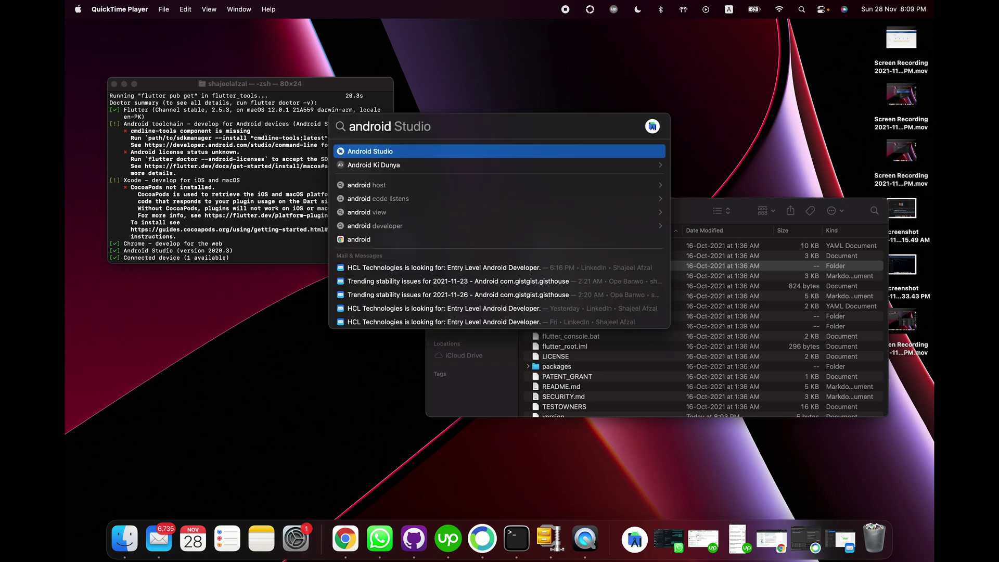
pyautogui.press('Return')
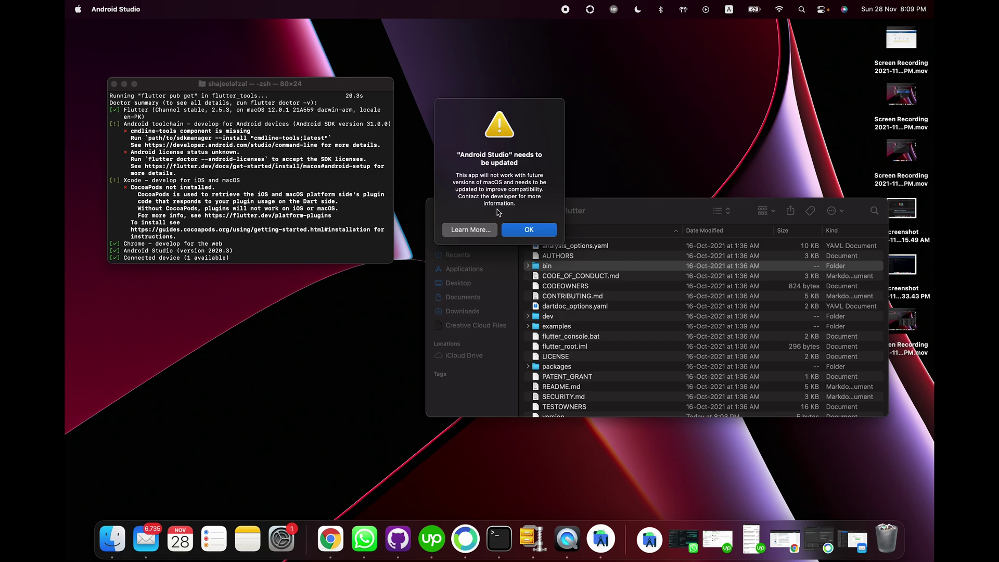
pyautogui.click(528, 230)
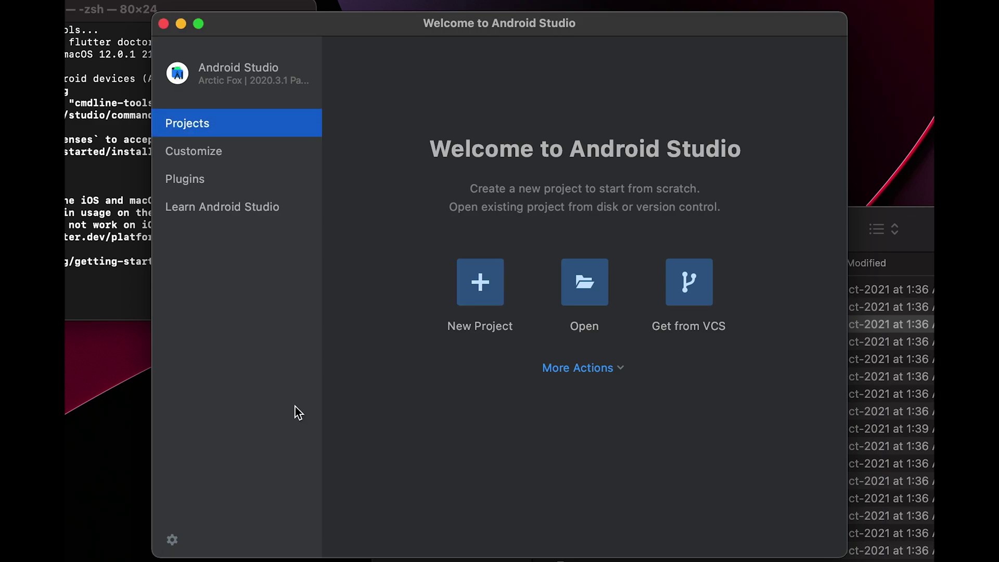
# Search Android Studio's plugin marketplace for flutter.
pyautogui.click(208, 179)
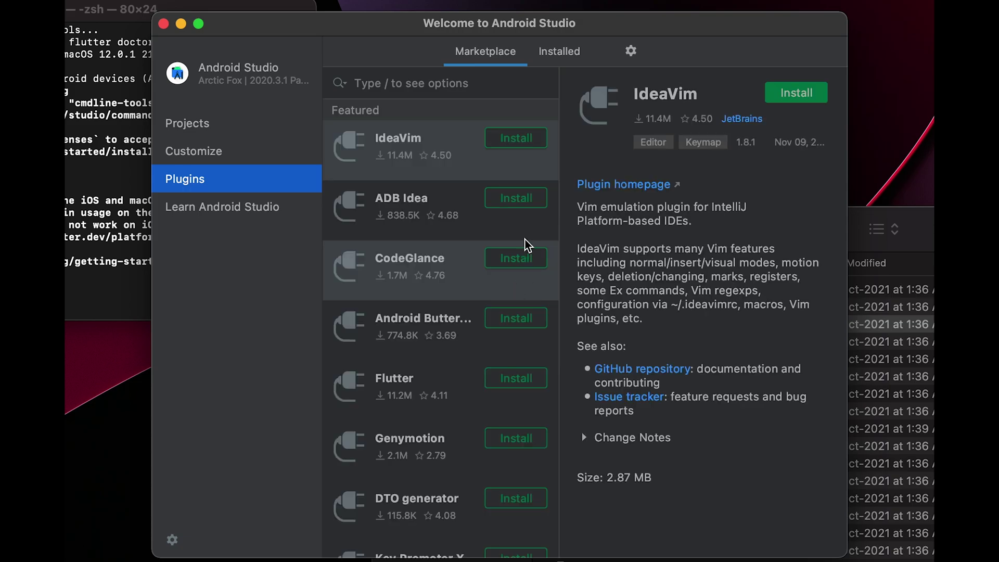
pyautogui.click(431, 93)
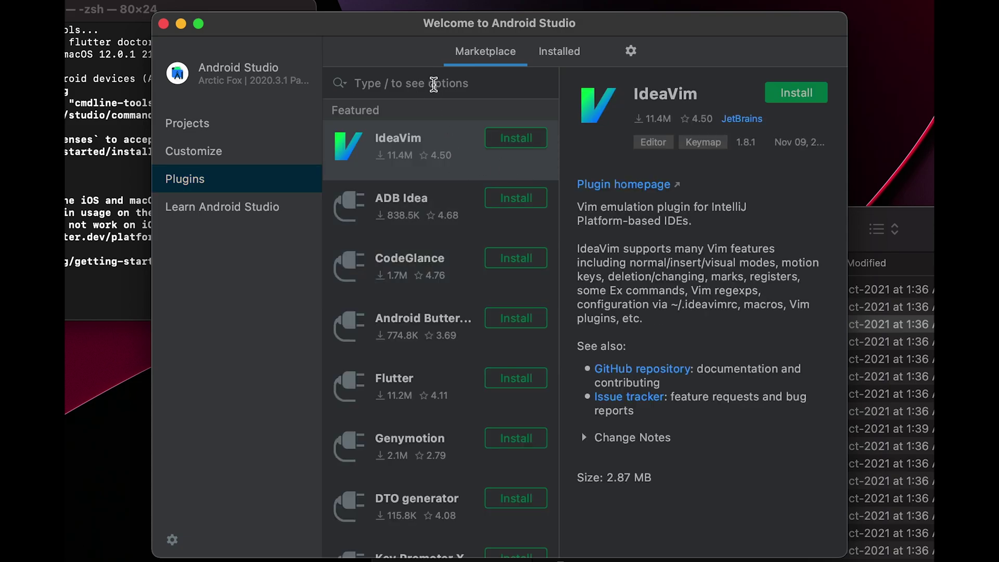
pyautogui.write('flutter')
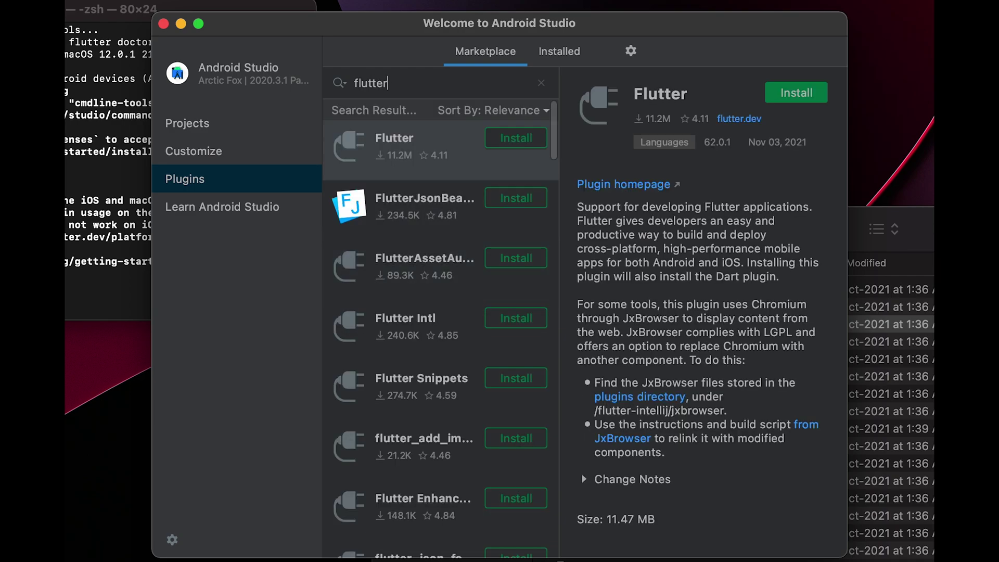
# Install the Flutter plugin, accepting the third-party privacy note and the required Dart plugin, and restart Android Studio.
pyautogui.click(516, 138)
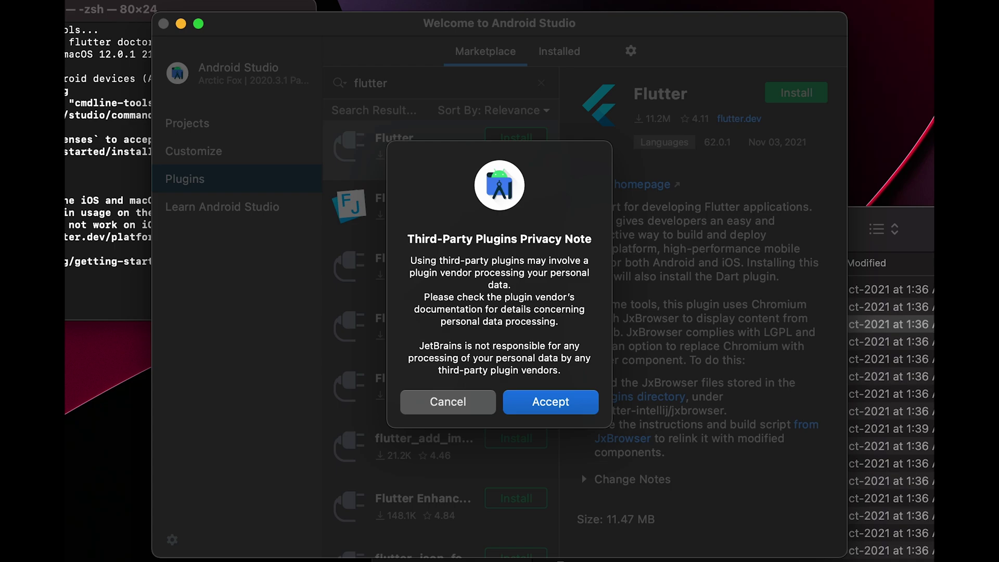
pyautogui.moveTo(408, 239); pyautogui.dragTo(586, 239)
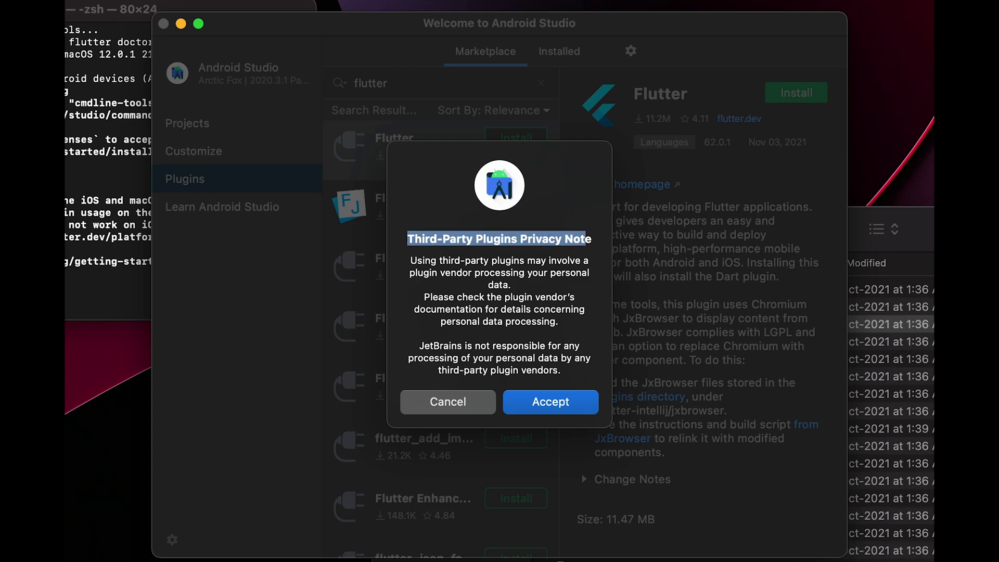
pyautogui.press('Return')
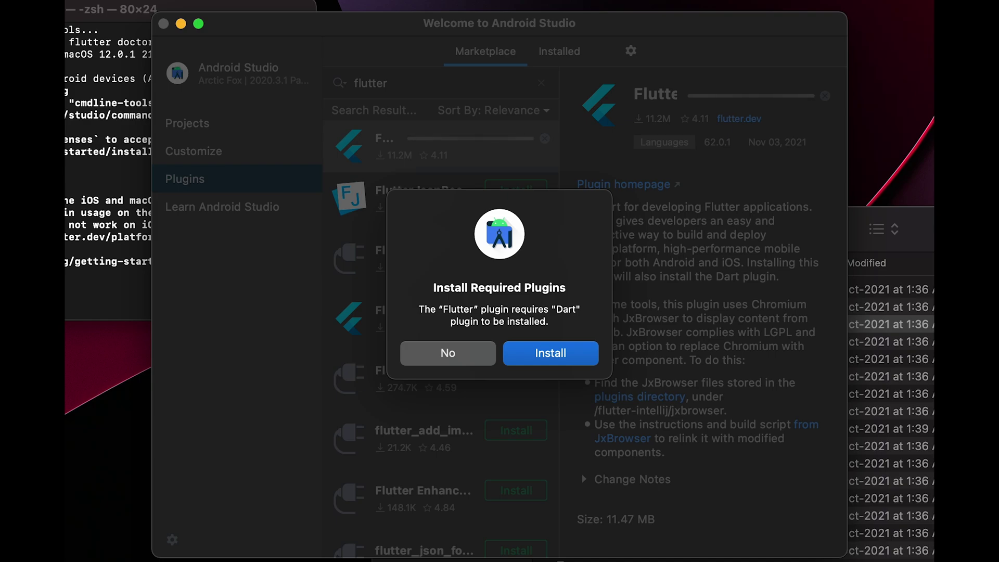
pyautogui.press('Return')
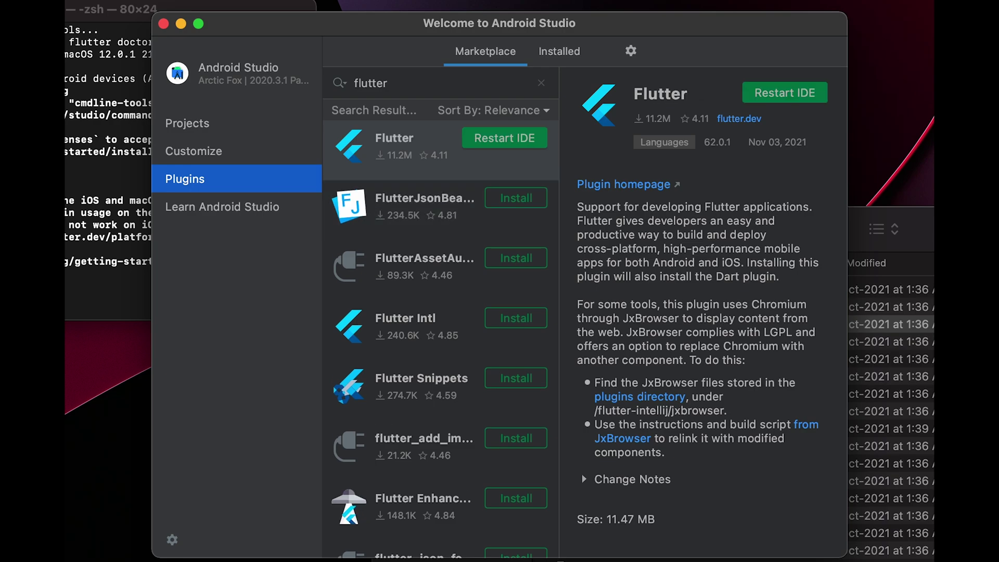
pyautogui.press('Return')
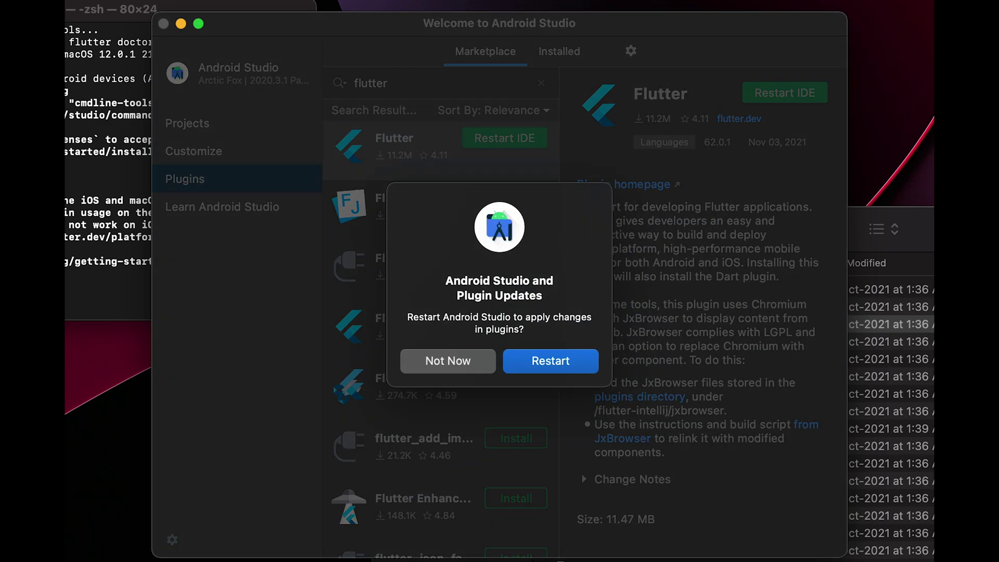
pyautogui.click(564, 361)
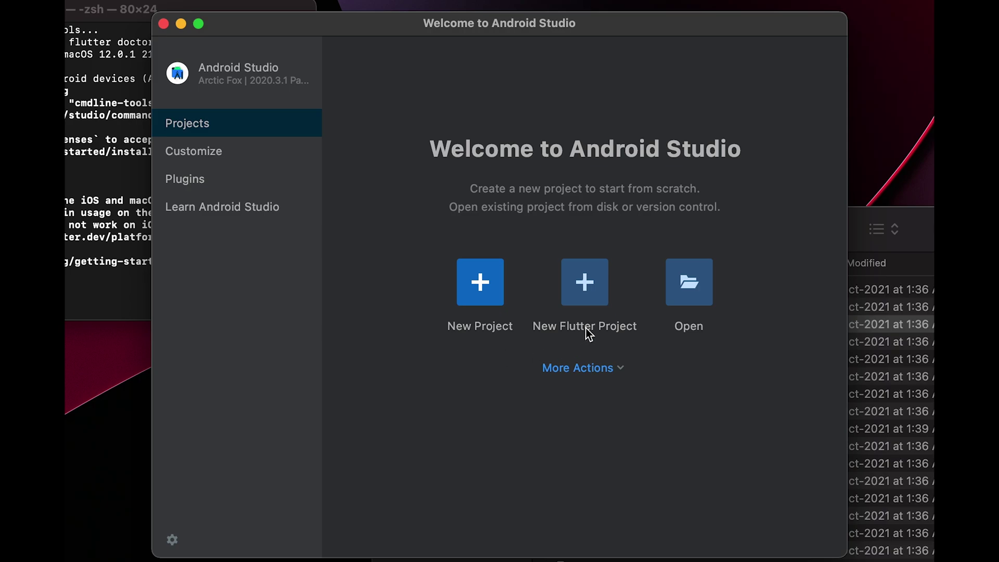
# Switch back to Terminal and copy the command flutter doctor --android-licenses from the Android toolchain section of the doctor output.
pyautogui.click(617, 370)
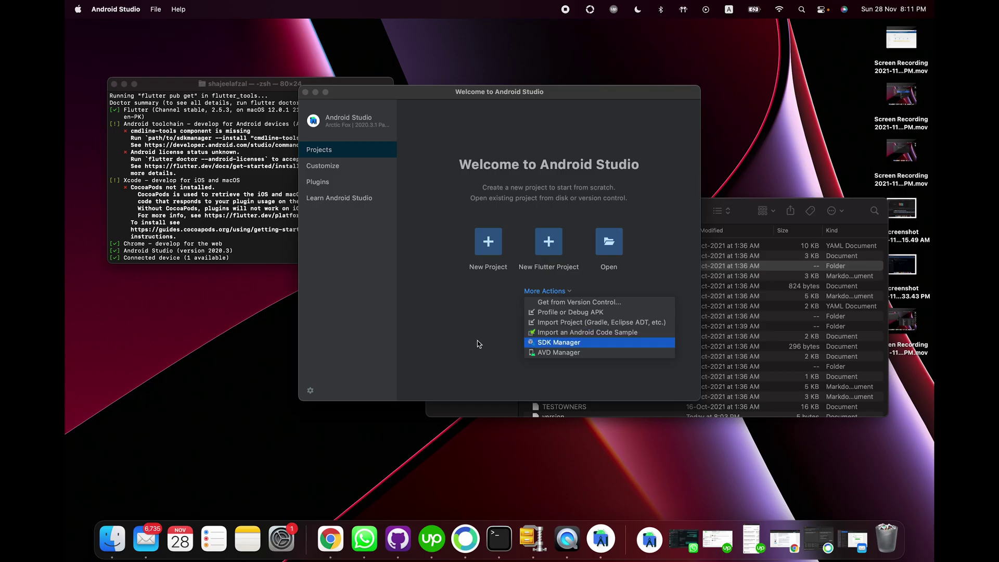
pyautogui.click(458, 456)
pyautogui.click(243, 216)
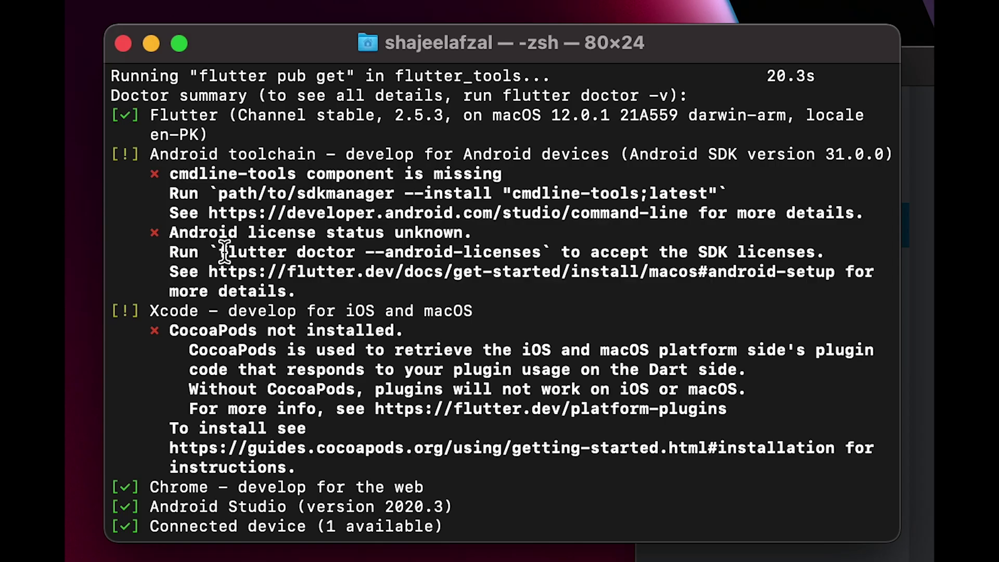
pyautogui.moveTo(148, 158); pyautogui.dragTo(201, 159)
pyautogui.moveTo(364, 252); pyautogui.dragTo(548, 256)
pyautogui.press('super+c')
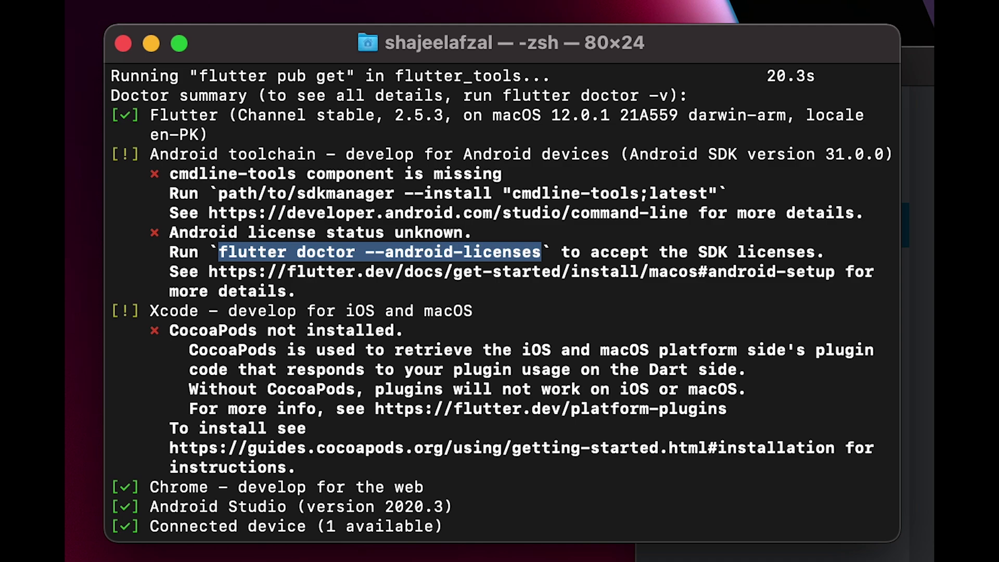
# Try to accept the Android SDK licenses by running the copied flutter doctor --android-licenses command at the terminal prompt.
pyautogui.press('super+space')
pyautogui.write('te')
pyautogui.press('Return')
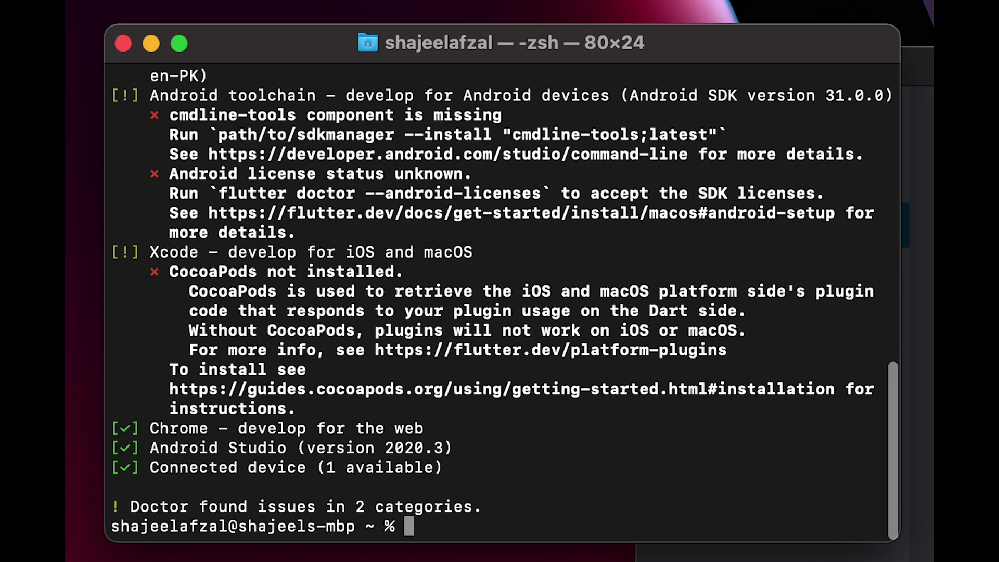
pyautogui.press('super+v')
pyautogui.press('Return')
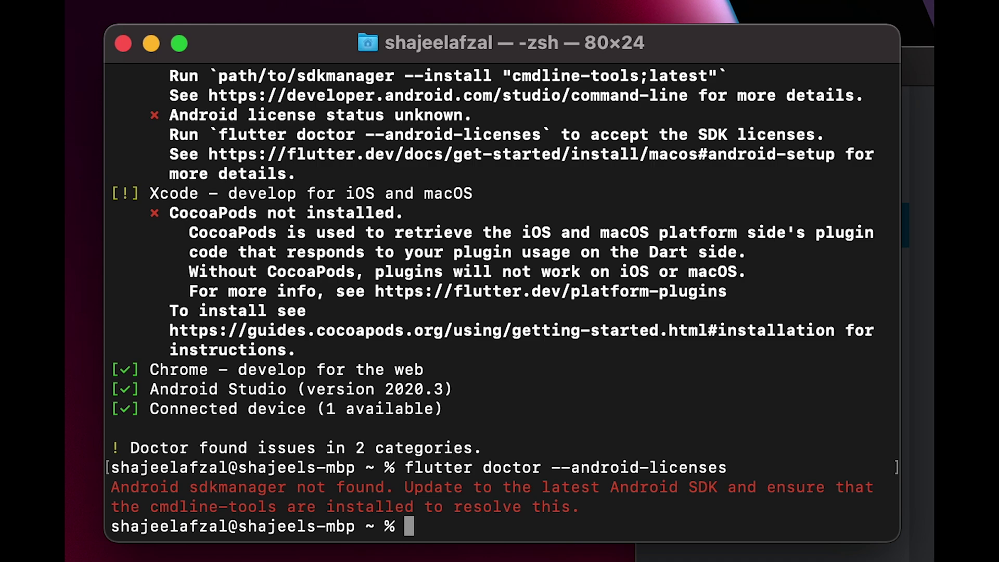
pyautogui.moveTo(405, 467); pyautogui.dragTo(650, 468)
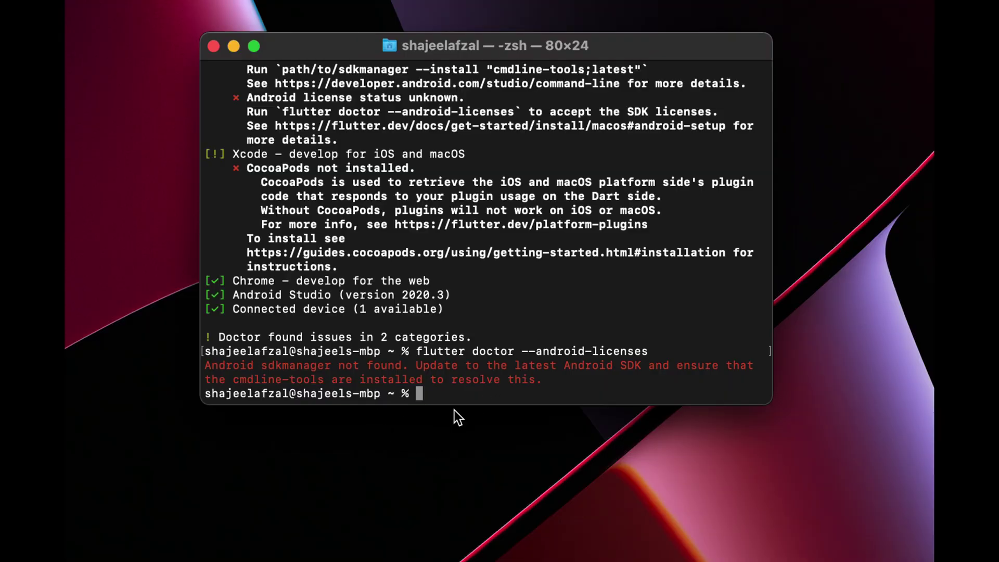
# Clear the terminal and reopen .zshrc in vim.
pyautogui.write('clear')
pyautogui.press('Up')
pyautogui.press('Up')
pyautogui.press('Return')
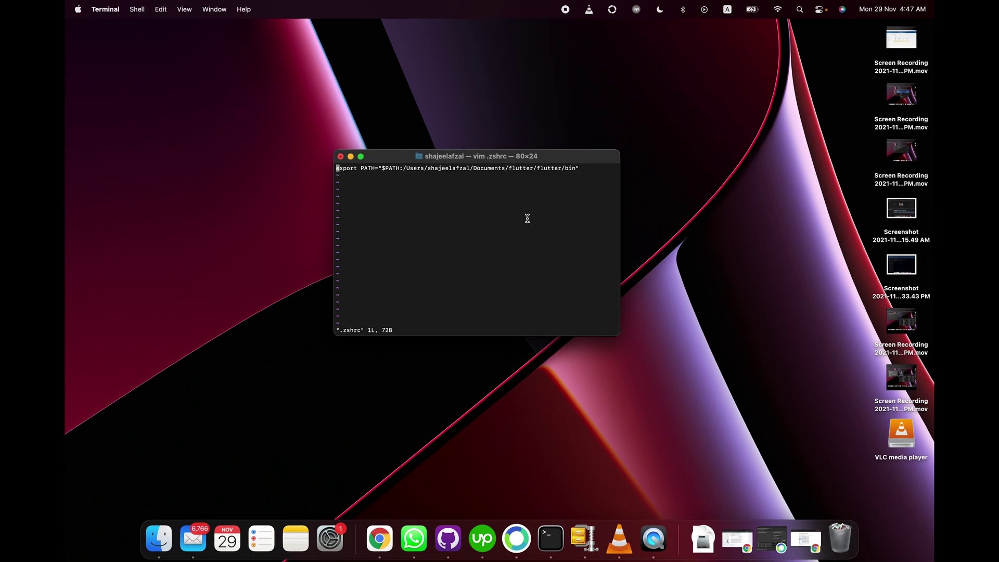
# Switch to Android Studio, open the SDK Manager from the welcome window, and copy the Android SDK location path.
pyautogui.press('super+space')
pyautogui.write('andro')
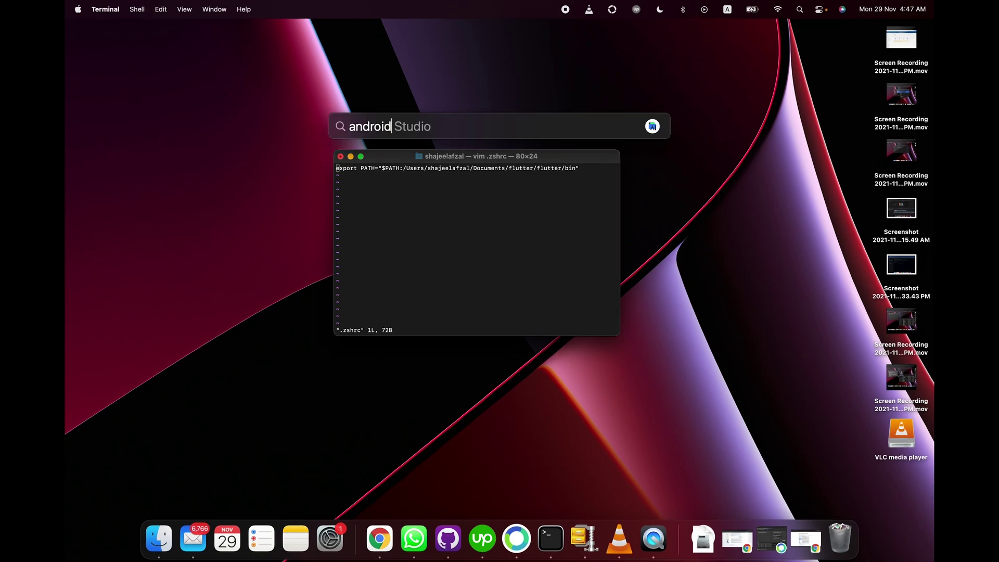
pyautogui.press('Return')
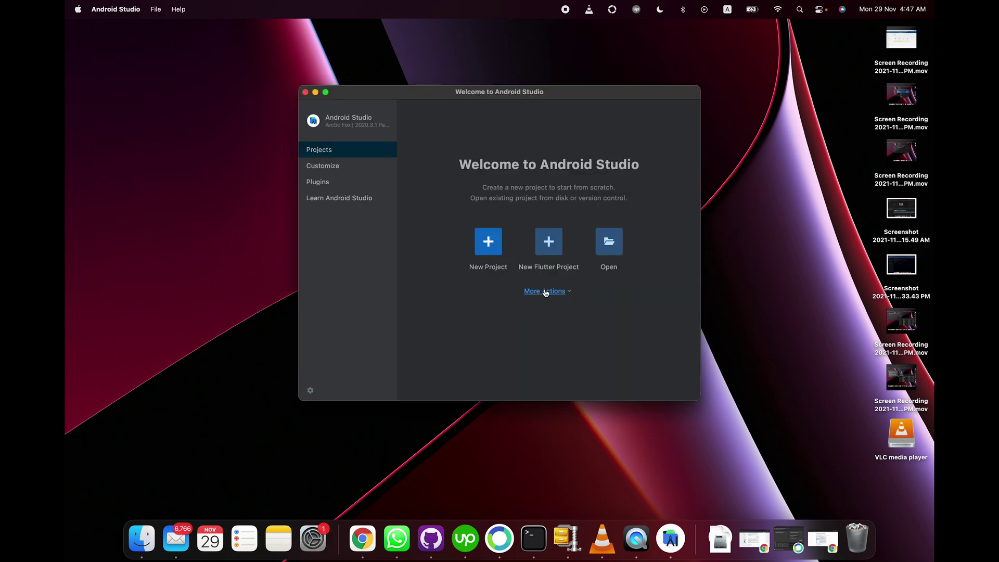
pyautogui.click(545, 292)
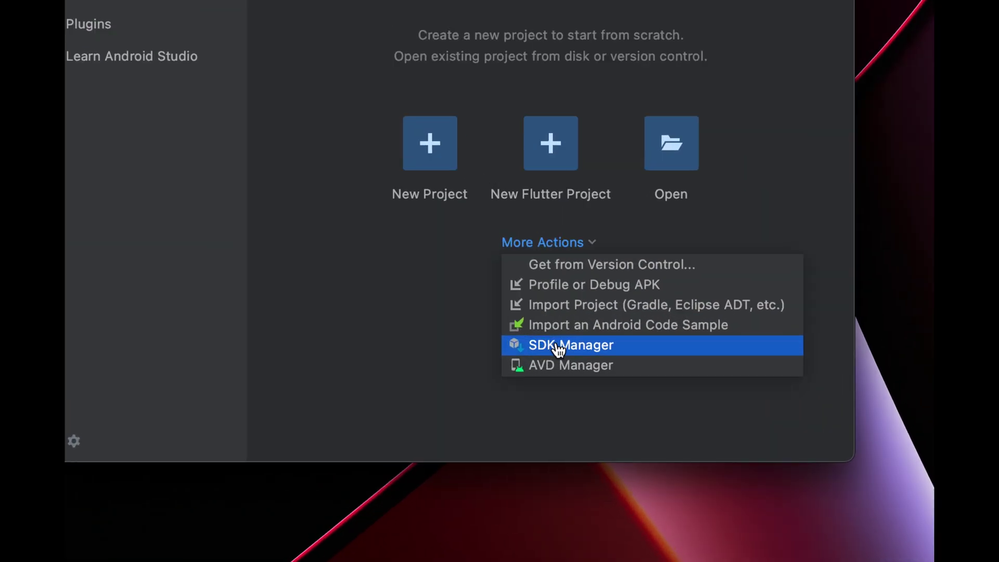
pyautogui.click(557, 346)
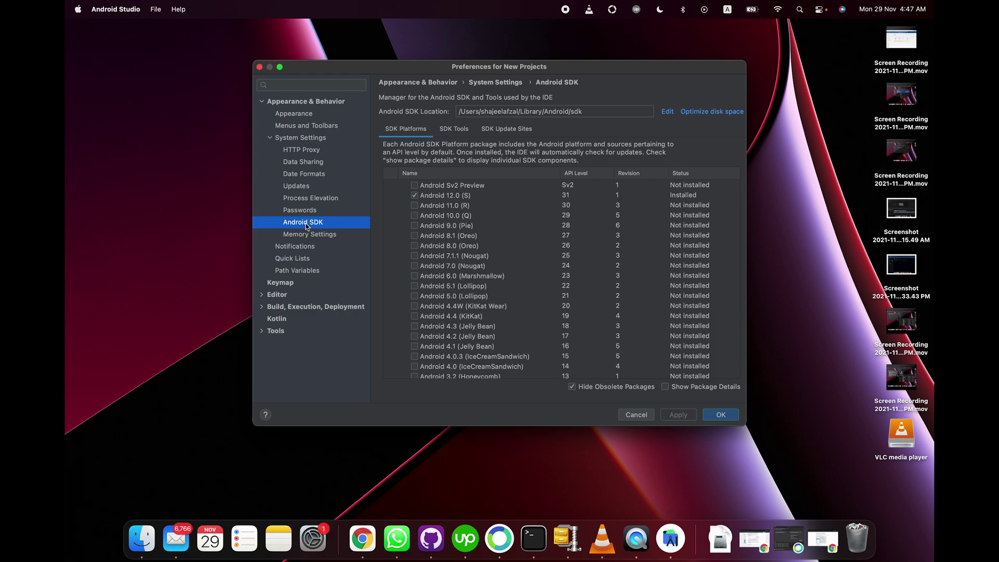
pyautogui.moveTo(595, 111); pyautogui.dragTo(458, 119)
pyautogui.press('super+c')
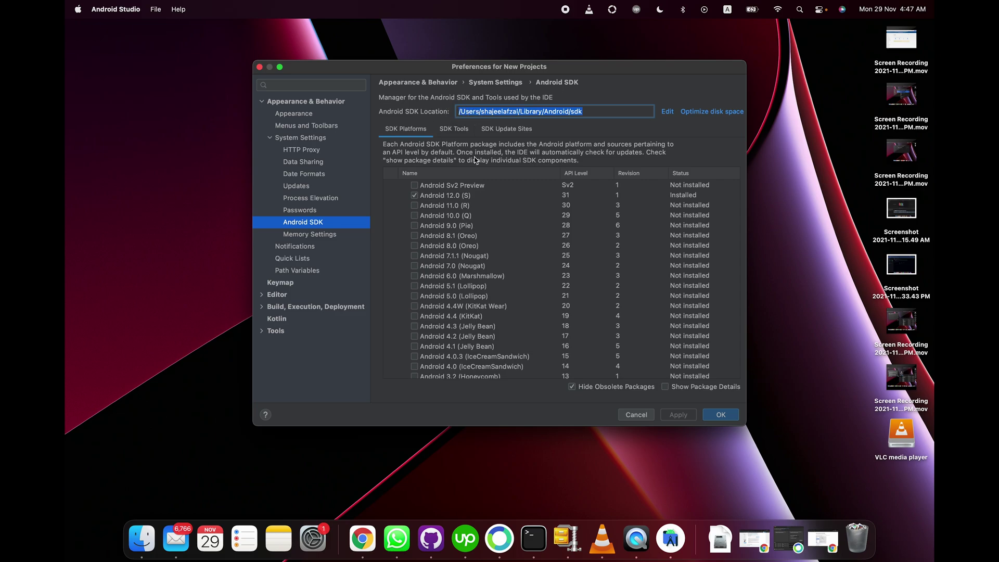
# Back in Terminal, add a second line to .zshrc exporting PATH="$PATH:" with the copied SDK path plus /platform-tools and a closing quote, then save and quit vim.
pyautogui.press('super+Tab')
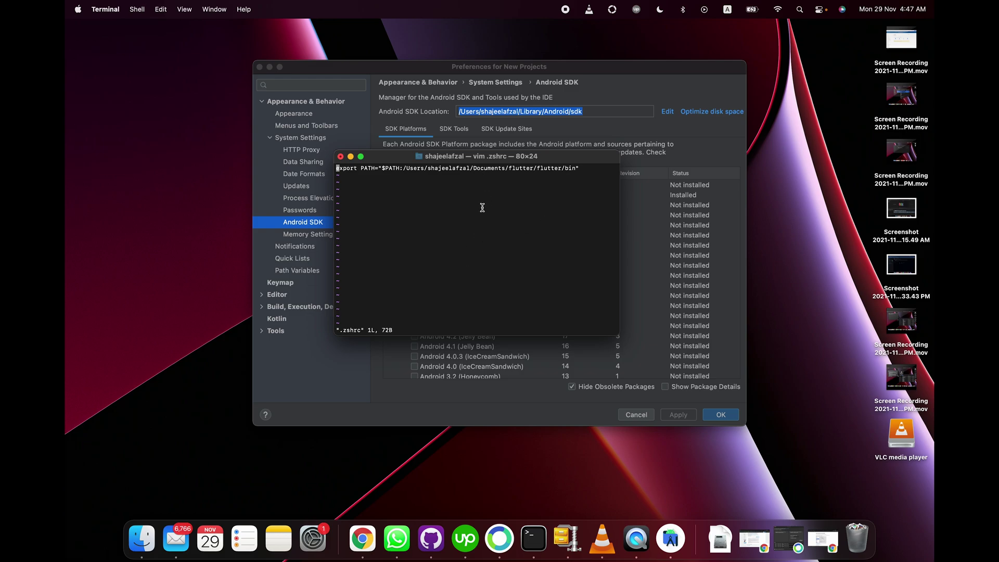
pyautogui.press('i')
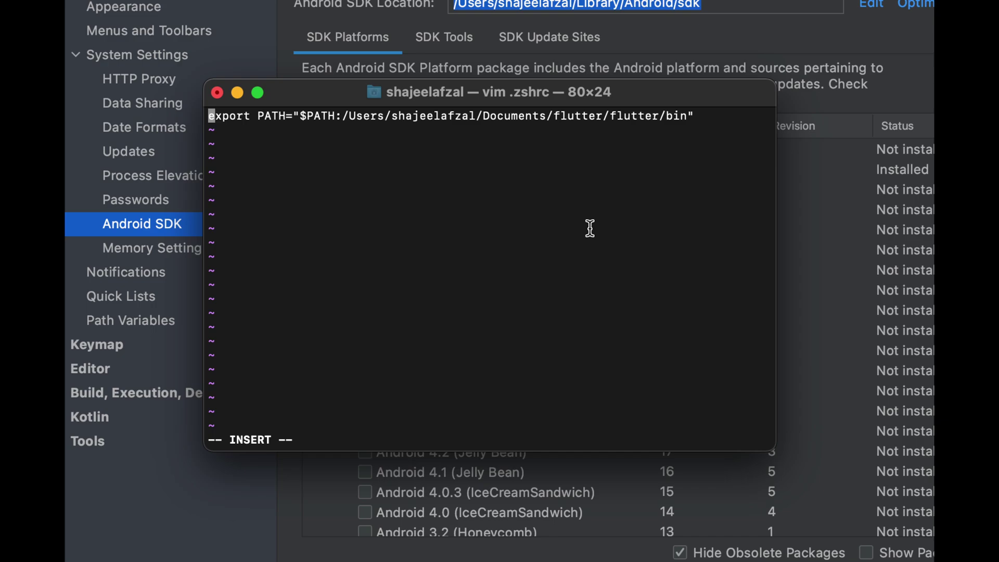
pyautogui.press('Right')
pyautogui.press('Right')
pyautogui.press('Right')
pyautogui.press('Right')
pyautogui.press('Right')
pyautogui.press('Right')
pyautogui.press('Right')
pyautogui.press('Right')
pyautogui.press('Right')
pyautogui.press('Right')
pyautogui.press('Right')
pyautogui.press('Right')
pyautogui.press('Right')
pyautogui.press('Right')
pyautogui.press('Right')
pyautogui.press('Right')
pyautogui.press('Right')
pyautogui.press('Right')
pyautogui.press('Right')
pyautogui.press('Right')
pyautogui.press('Right')
pyautogui.press('Right')
pyautogui.press('Right')
pyautogui.press('Right')
pyautogui.press('Right')
pyautogui.press('Right')
pyautogui.press('Right')
pyautogui.press('Right')
pyautogui.press('Right')
pyautogui.press('Right')
pyautogui.press('Right')
pyautogui.press('Right')
pyautogui.press('Right')
pyautogui.press('Right')
pyautogui.press('Right')
pyautogui.press('Right')
pyautogui.press('Right')
pyautogui.press('Right')
pyautogui.press('Right')
pyautogui.press('Right')
pyautogui.press('Right')
pyautogui.press('Right')
pyautogui.press('Right')
pyautogui.press('Right')
pyautogui.press('Right')
pyautogui.press('Right')
pyautogui.press('Right')
pyautogui.press('Right')
pyautogui.press('Right')
pyautogui.press('Right')
pyautogui.press('Right')
pyautogui.press('Right')
pyautogui.press('Right')
pyautogui.press('Right')
pyautogui.press('Right')
pyautogui.press('Right')
pyautogui.press('Right')
pyautogui.press('Right')
pyautogui.press('Right')
pyautogui.press('Right')
pyautogui.press('Right')
pyautogui.press('Return')
pyautogui.write('export')
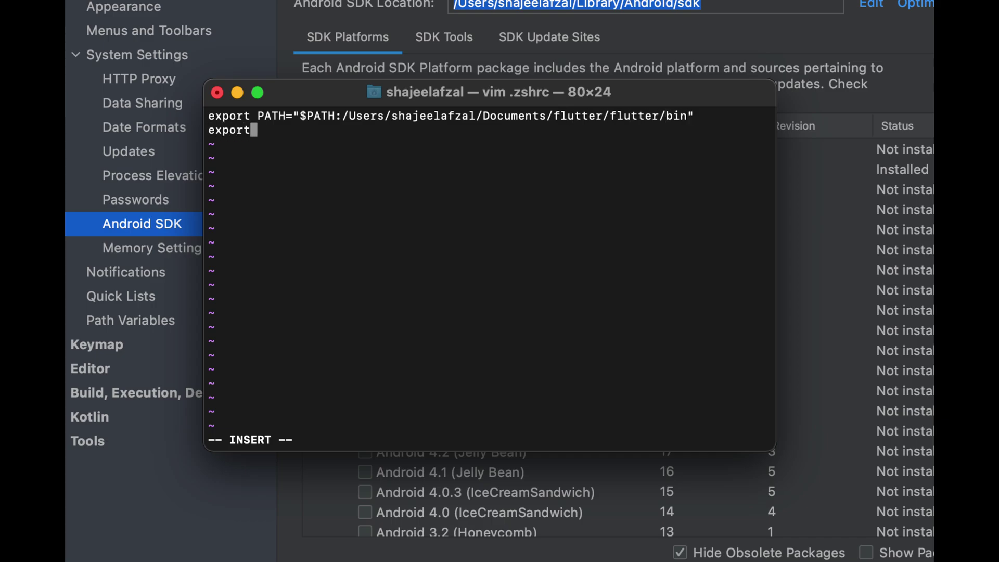
pyautogui.write(' PATH="$PATH:')
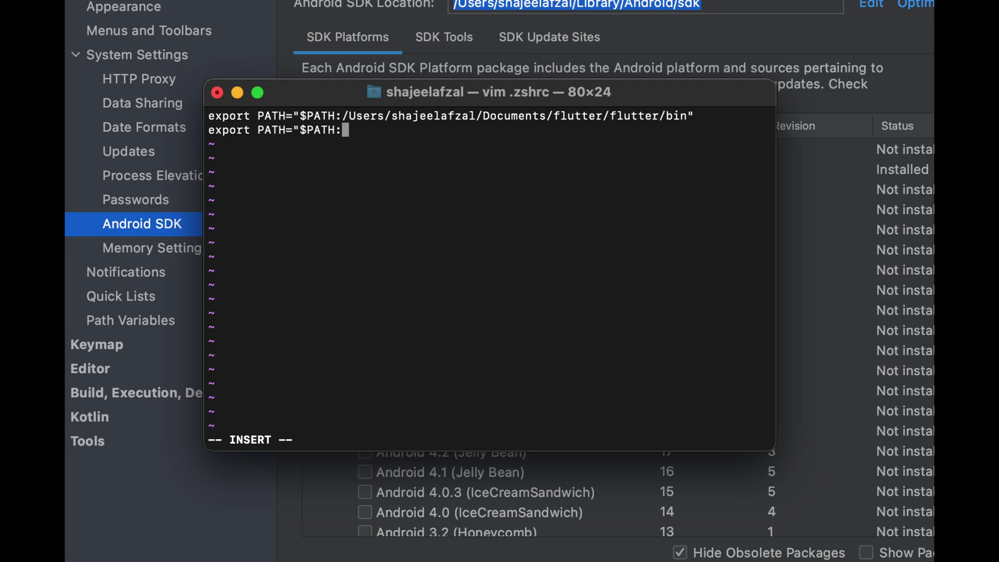
pyautogui.press('super+v')
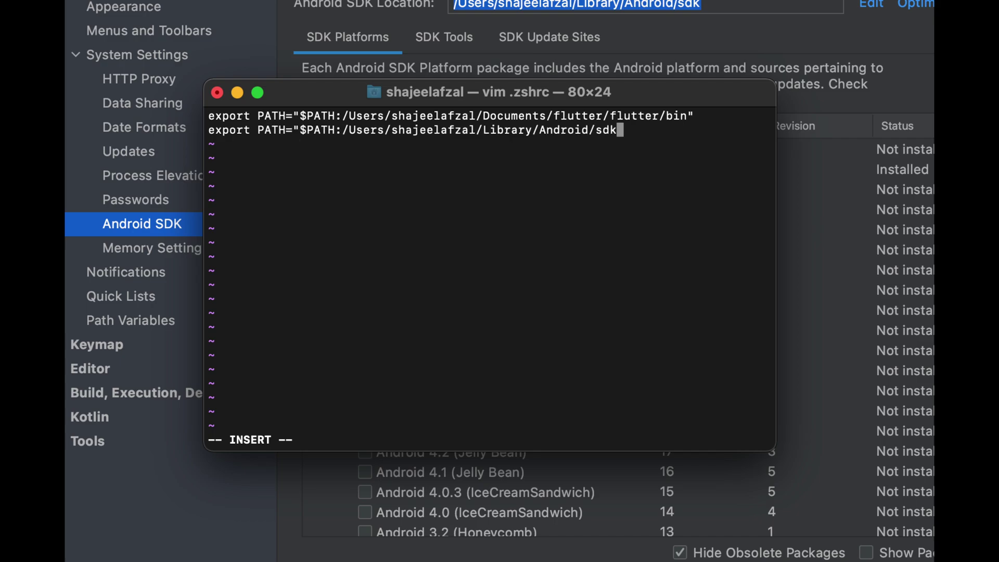
pyautogui.write('/platform-too')
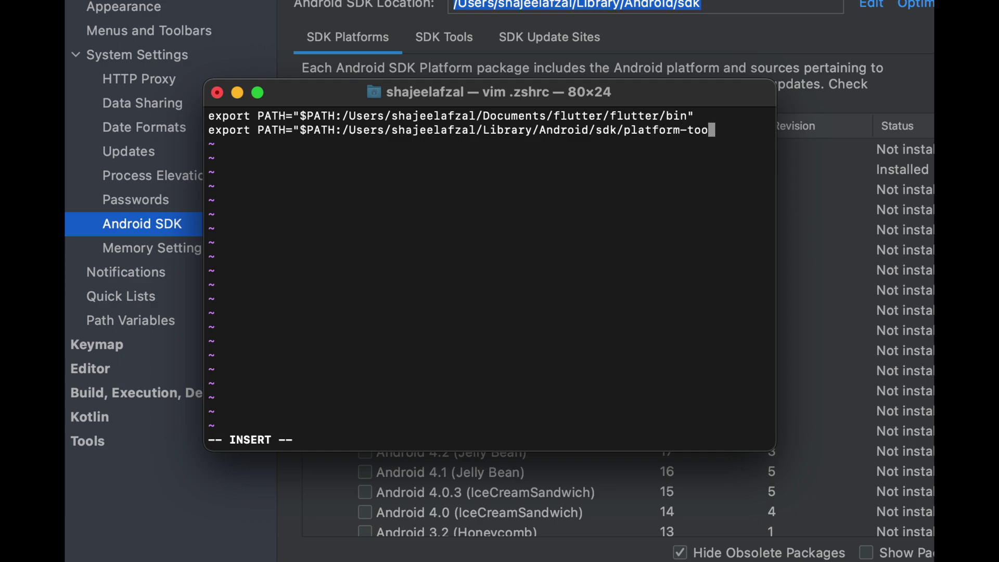
pyautogui.write('ls"')
pyautogui.press('Escape')
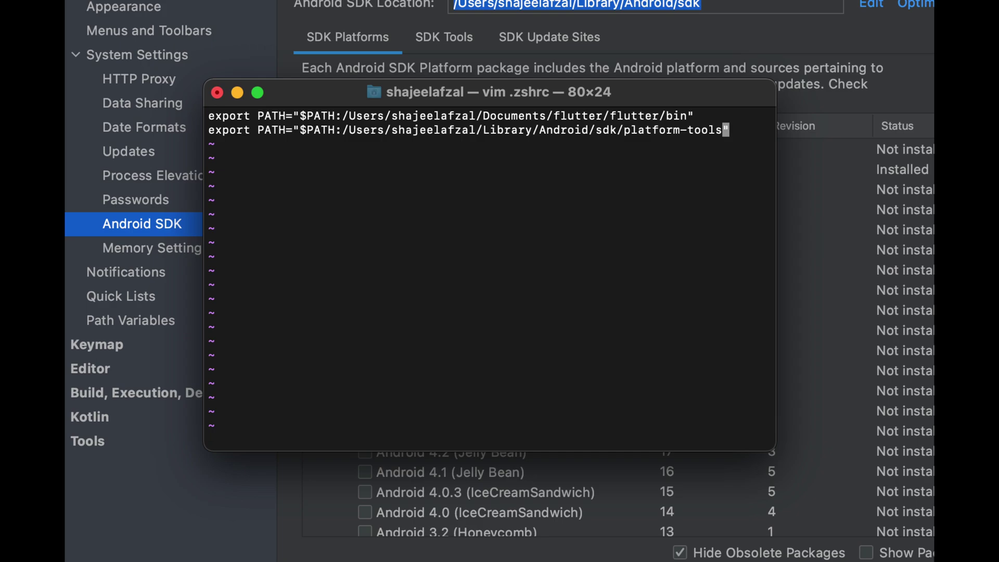
pyautogui.write(':wq!')
pyautogui.press('Return')
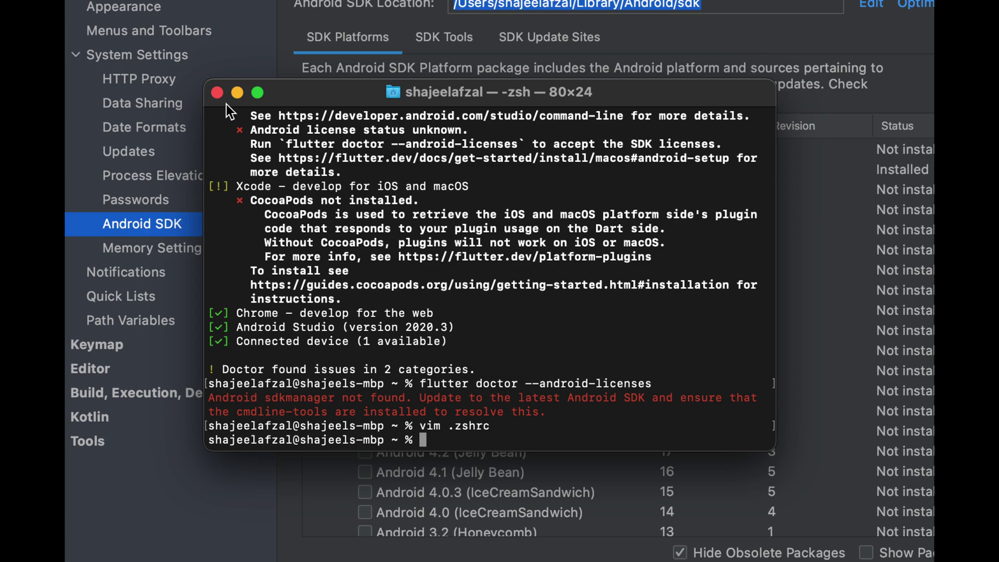
# Close and reopen Terminal, run flutter doctor, and review the cmdline-tools entry in its Android toolchain section.
pyautogui.click(217, 93)
pyautogui.press('super+space')
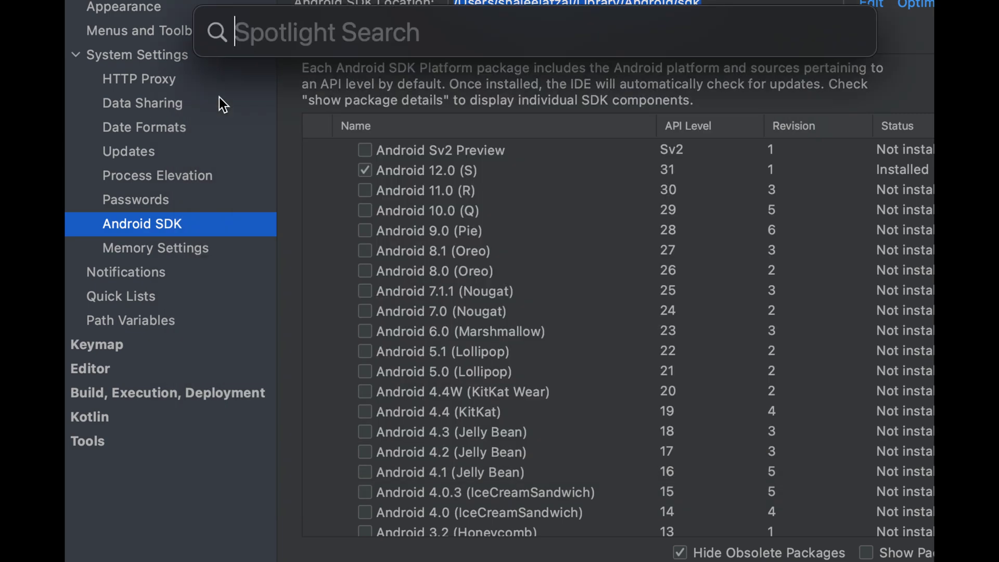
pyautogui.write('ter')
pyautogui.press('Return')
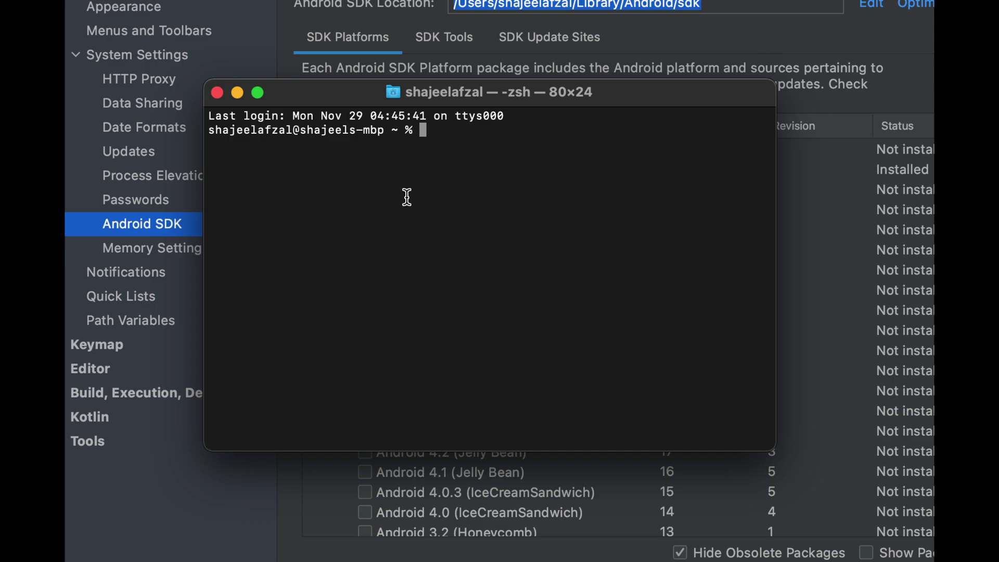
pyautogui.write('flutter doctor')
pyautogui.press('Return')
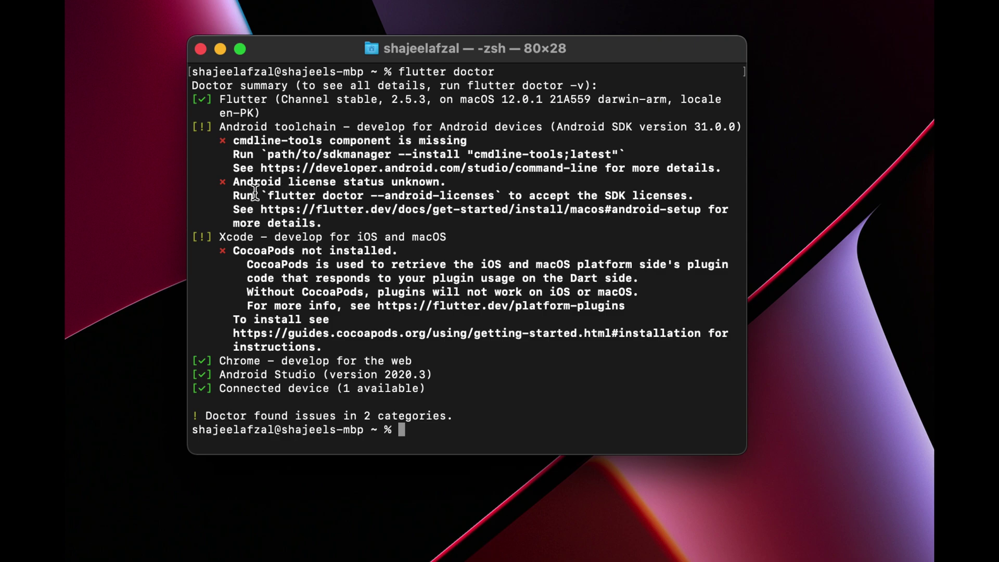
pyautogui.moveTo(219, 127); pyautogui.dragTo(293, 307)
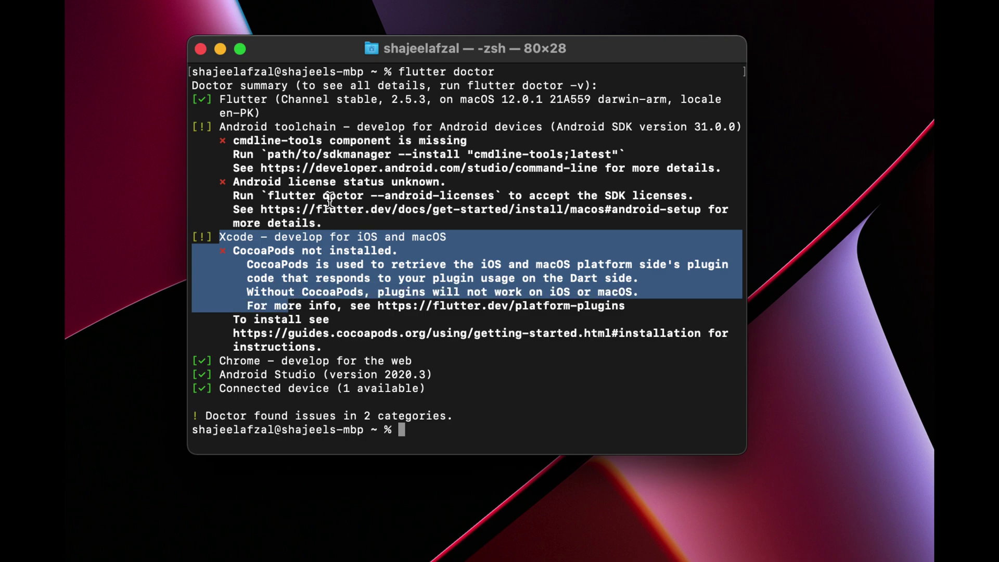
pyautogui.moveTo(219, 127); pyautogui.dragTo(343, 134)
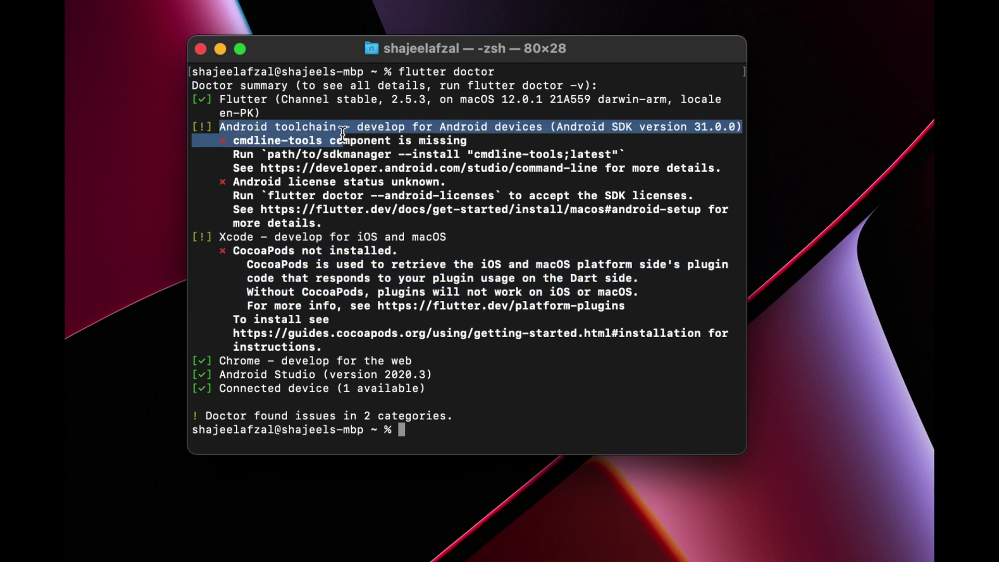
pyautogui.click(328, 155)
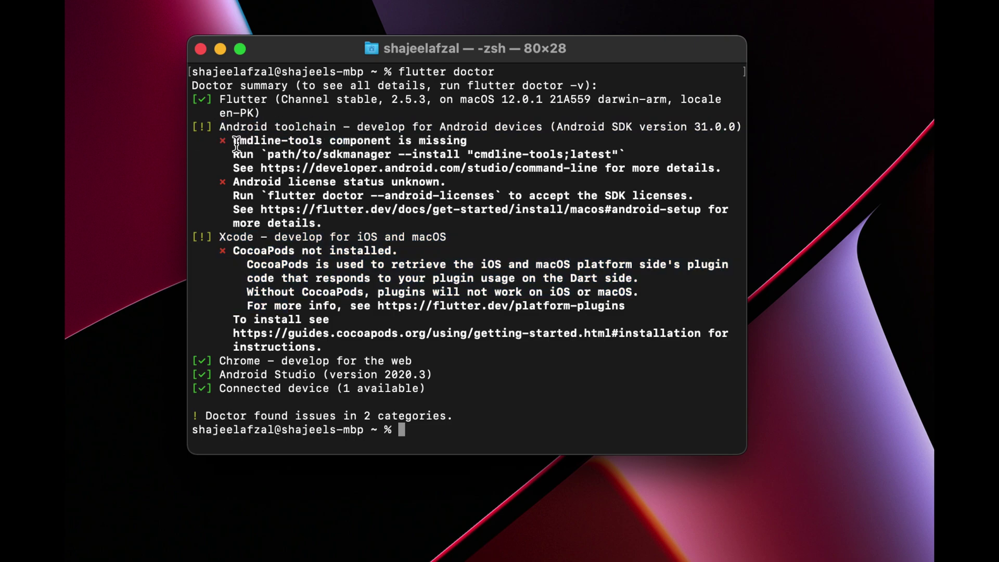
pyautogui.moveTo(235, 144); pyautogui.dragTo(413, 145)
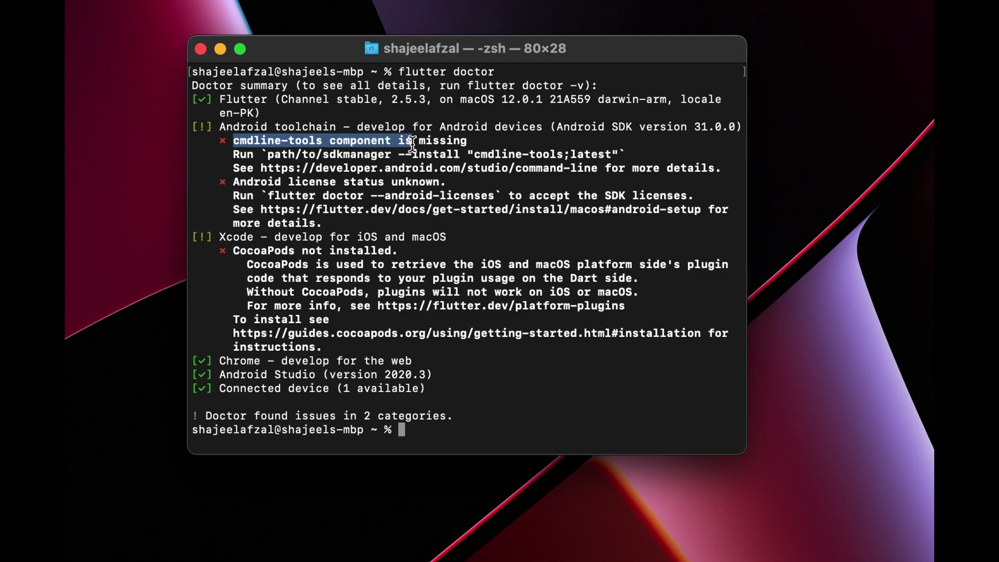
# Launch Android Studio, dismiss the macOS compatibility notice, and open the list of SDK Tools in the SDK Manager.
pyautogui.press('super+space')
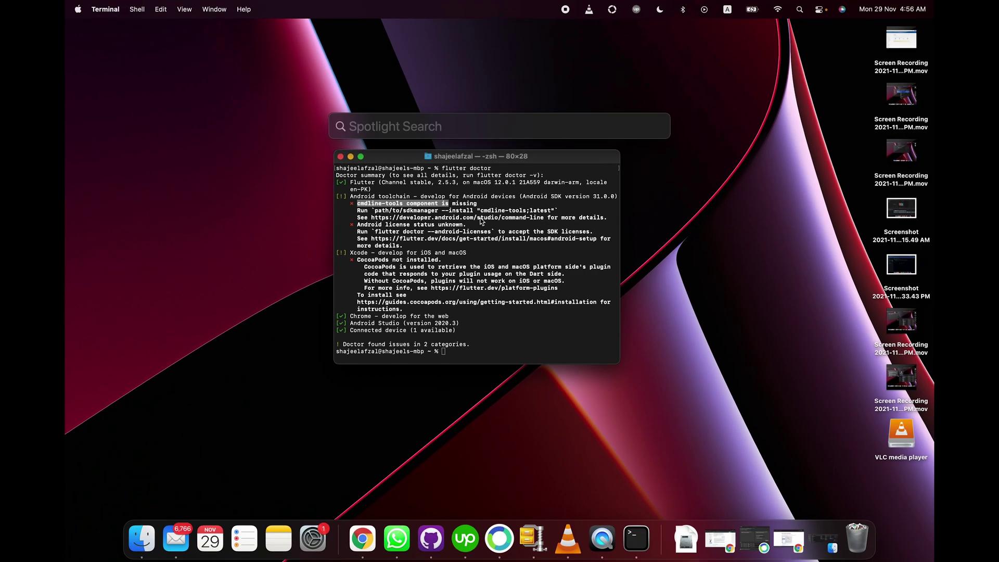
pyautogui.press('Escape')
pyautogui.press('super+space')
pyautogui.write('and')
pyautogui.press('Return')
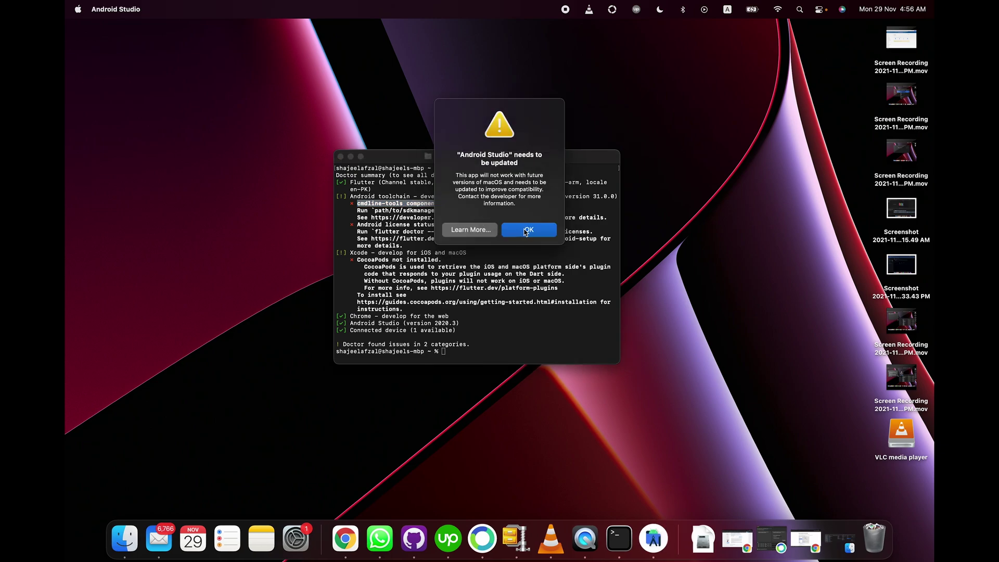
pyautogui.click(526, 230)
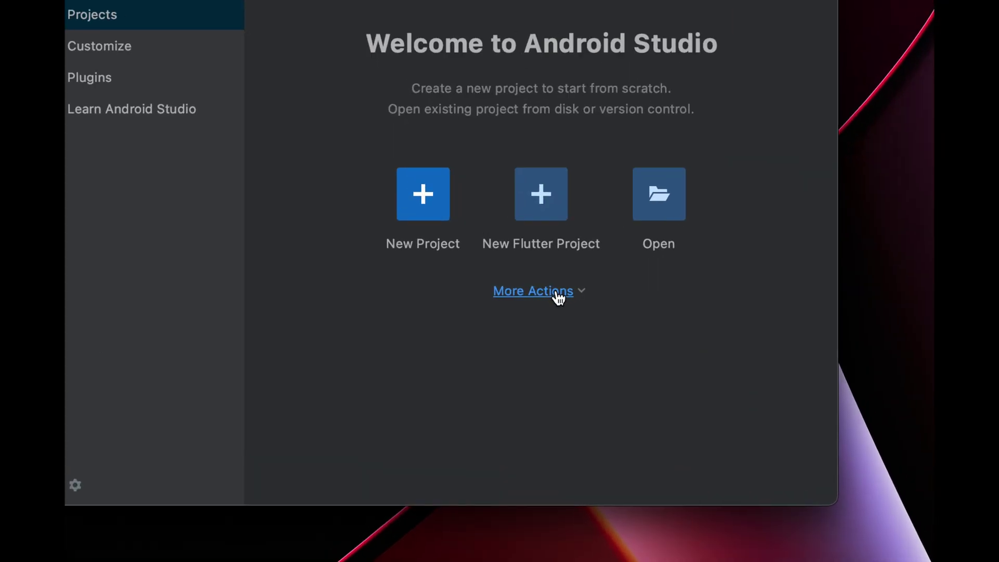
pyautogui.click(555, 291)
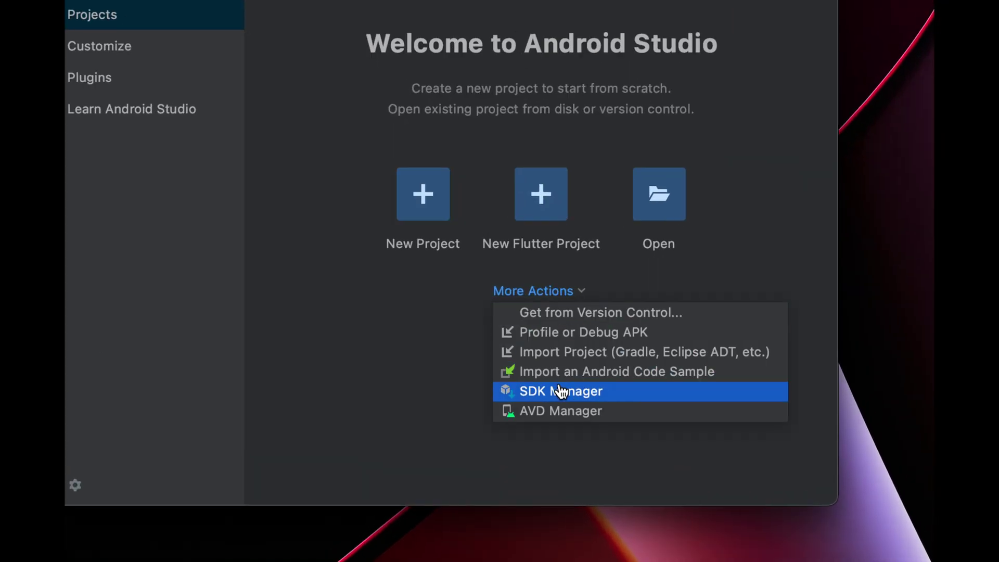
pyautogui.click(578, 388)
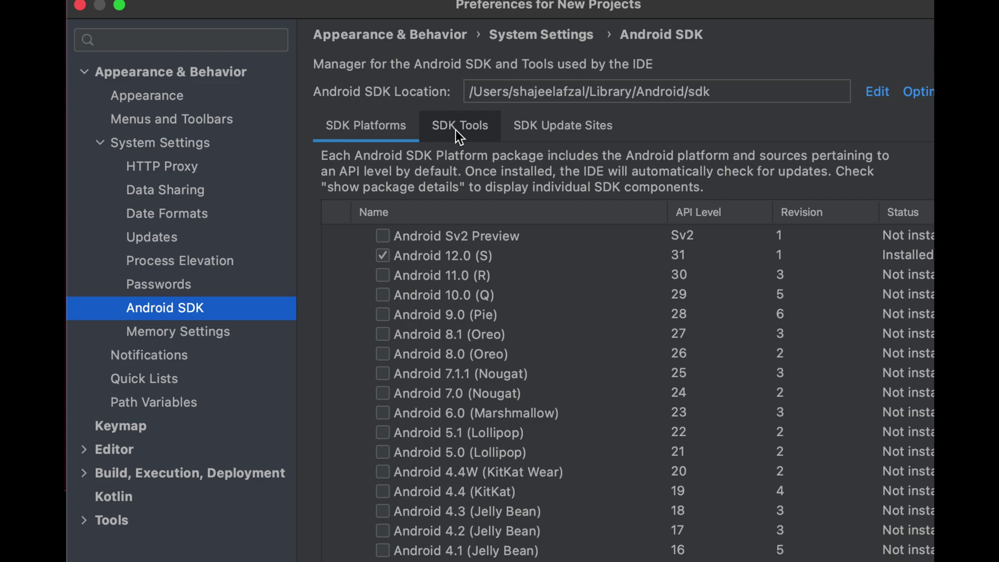
pyautogui.click(452, 130)
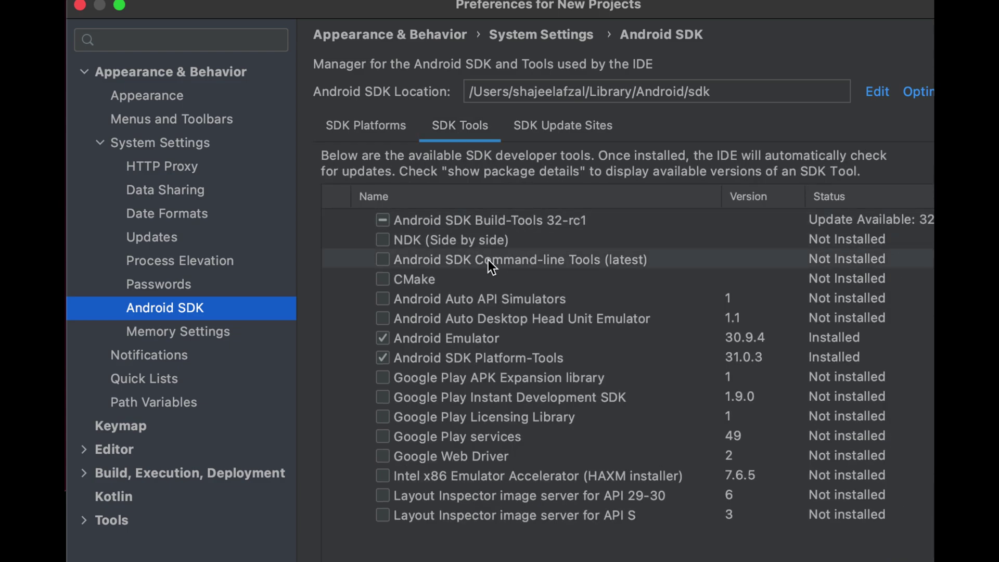
# Install Android SDK Command-line Tools (latest), confirming the change, accepting the license agreement and finishing the component installer.
pyautogui.click(385, 259)
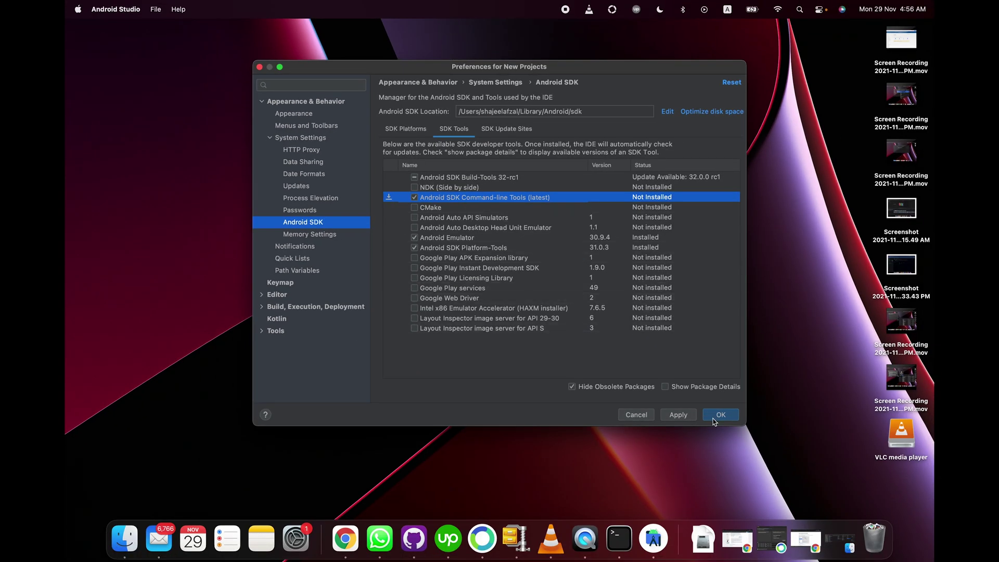
pyautogui.click(685, 419)
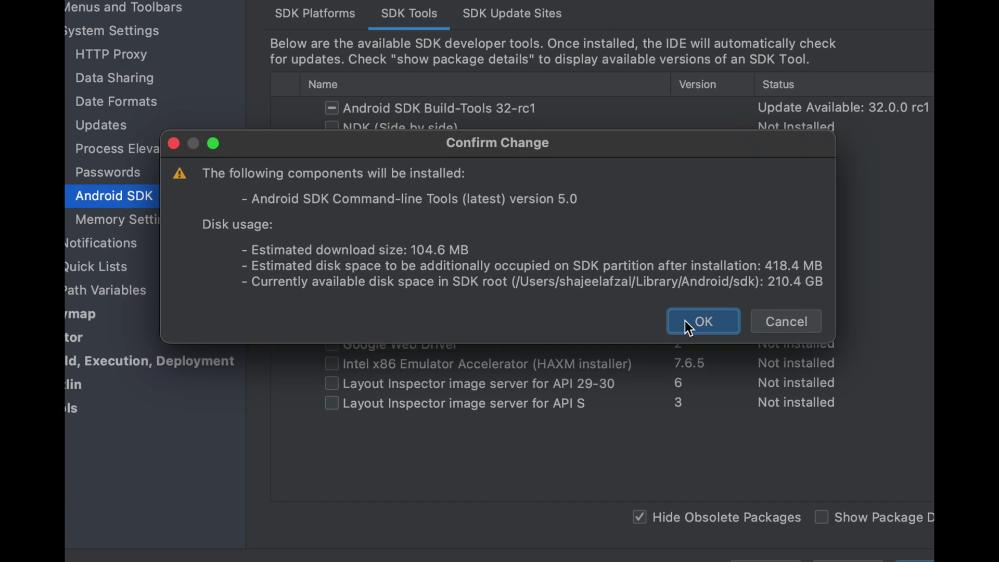
pyautogui.click(685, 327)
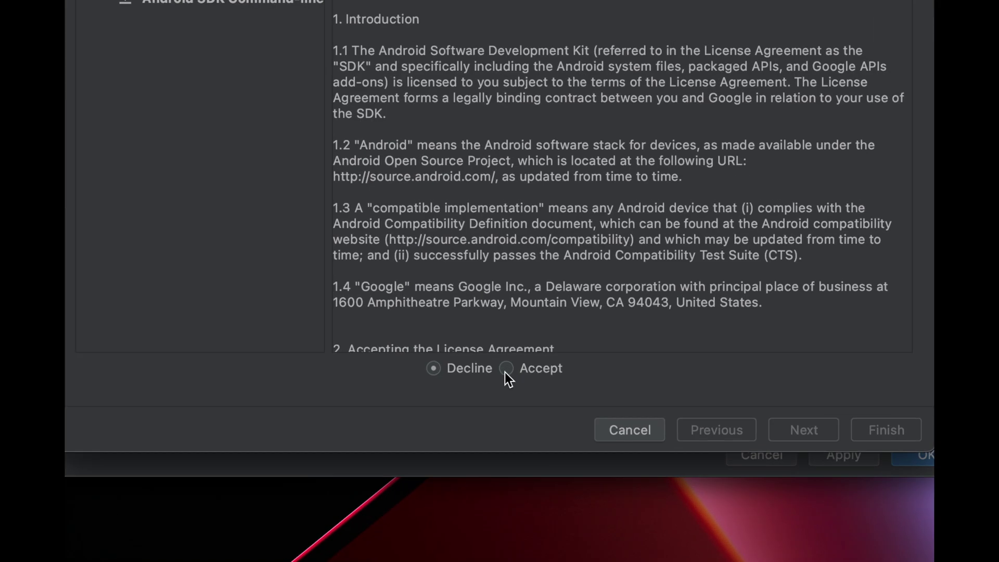
pyautogui.click(505, 373)
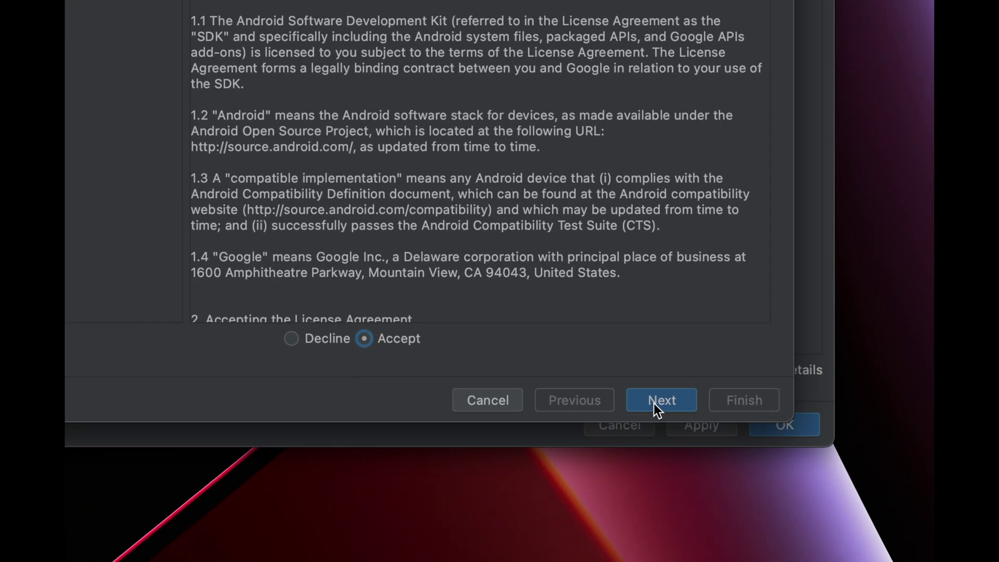
pyautogui.click(656, 404)
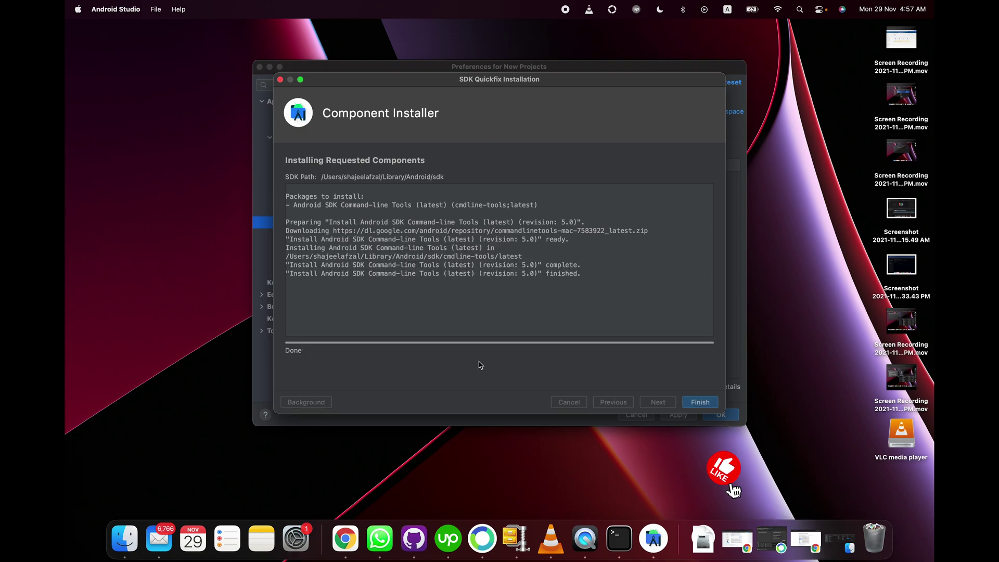
pyautogui.click(696, 400)
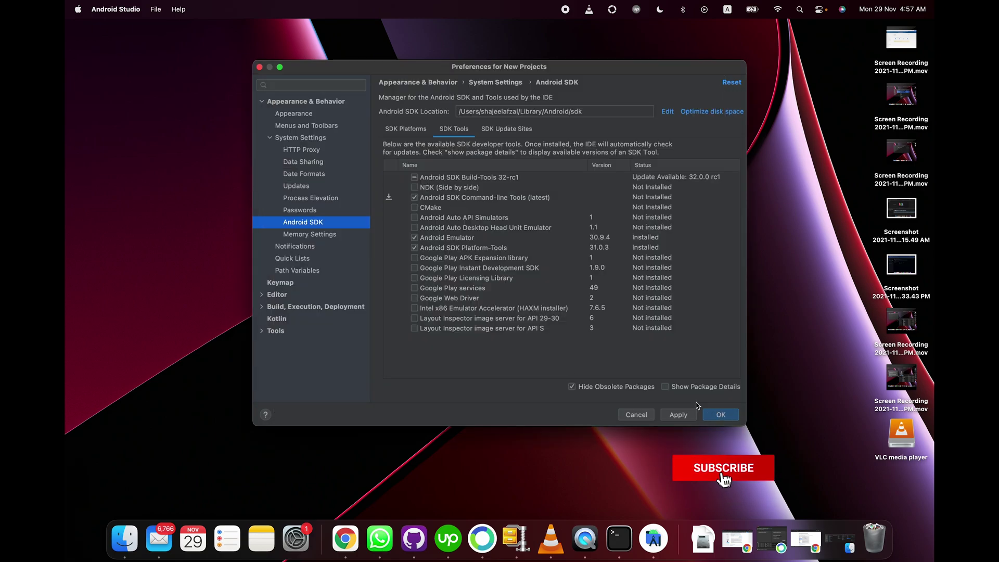
# Confirm and close the SDK preferences, return to Terminal, and close Android Studio's welcome window.
pyautogui.click(720, 415)
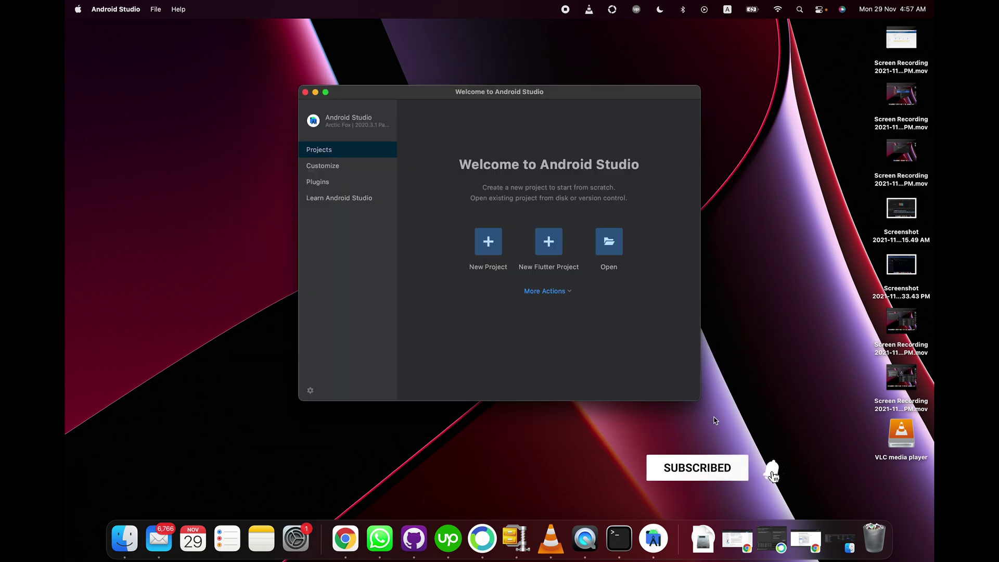
pyautogui.click(619, 539)
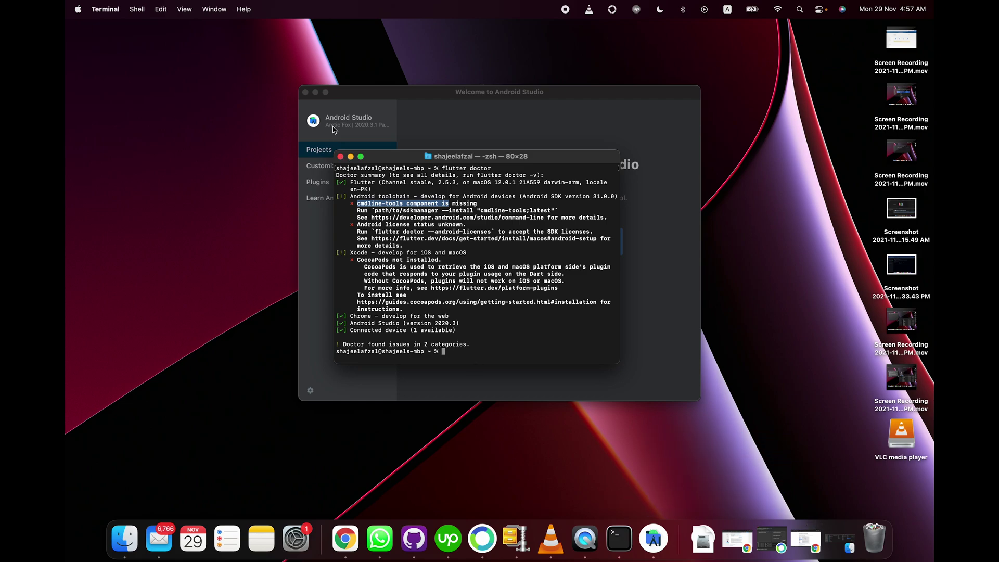
pyautogui.click(305, 92)
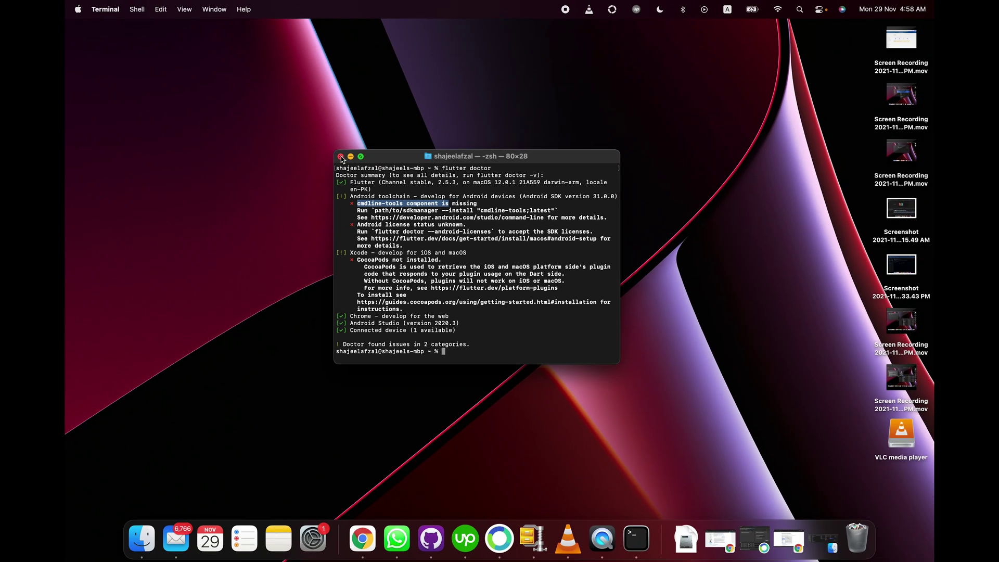
# Close and reopen Terminal, run flutter doctor, and review the Android licenses entry in its Android toolchain section.
pyautogui.click(341, 157)
pyautogui.press('super+space')
pyautogui.write('ter')
pyautogui.press('Return')
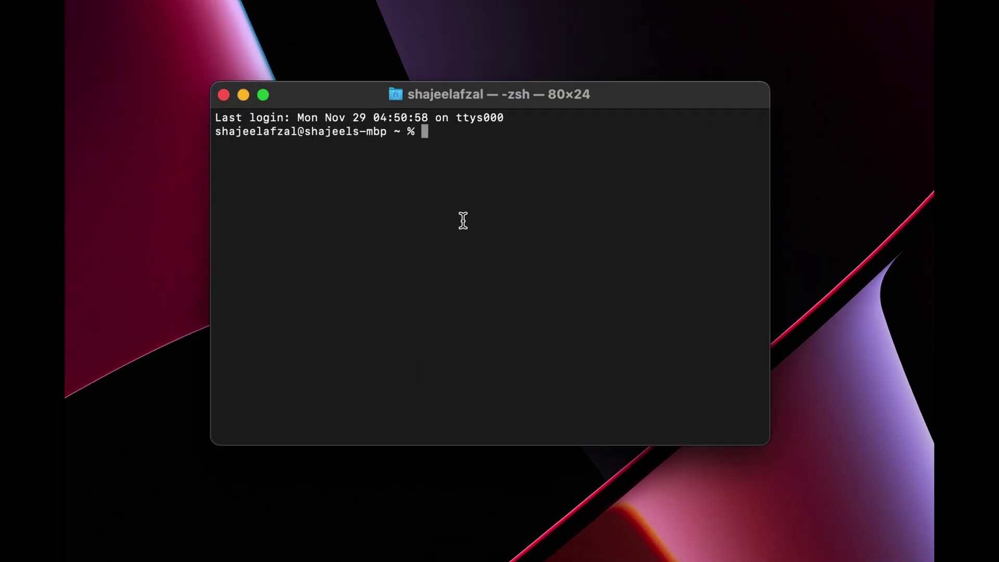
pyautogui.write('flutter doctor')
pyautogui.press('Return')
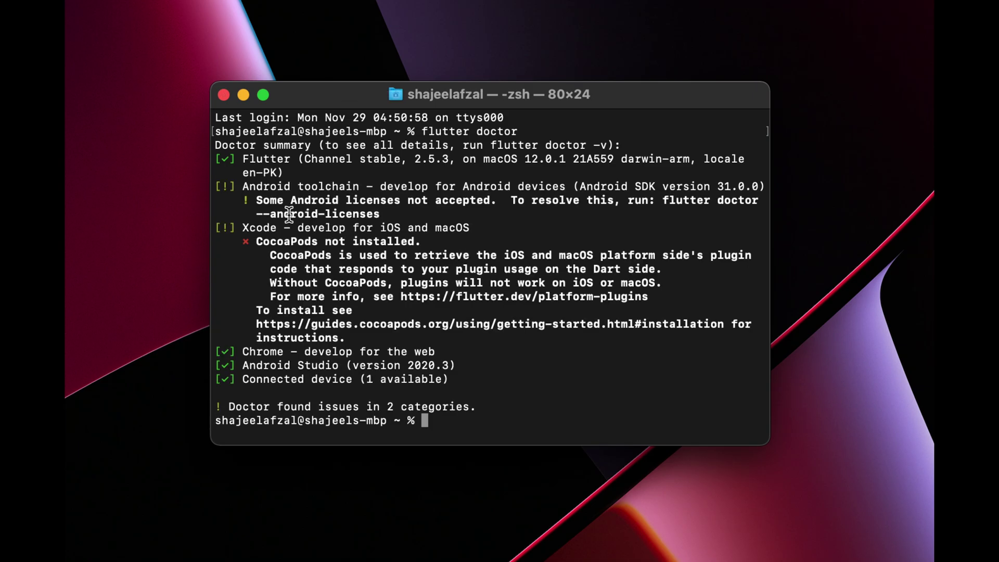
pyautogui.moveTo(244, 188); pyautogui.dragTo(384, 210)
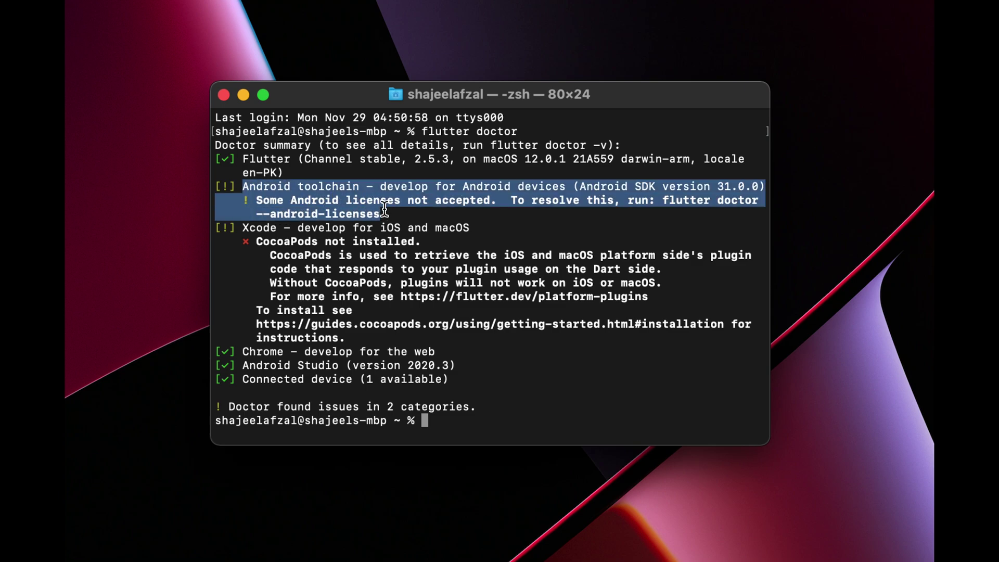
pyautogui.click(464, 220)
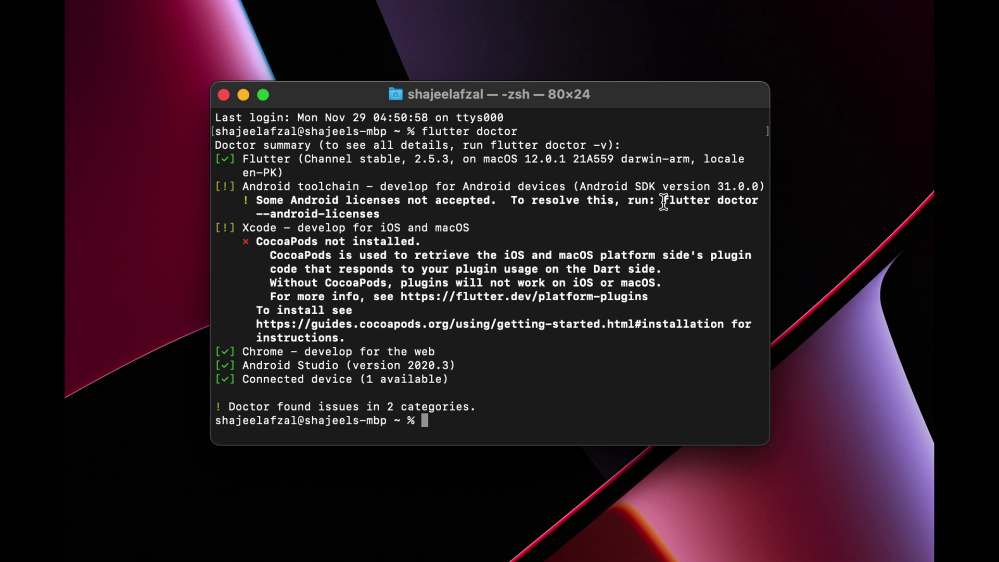
# Run the suggested command flutter doctor --android-licenses and agree with y to review the licenses not yet accepted.
pyautogui.moveTo(662, 201); pyautogui.dragTo(387, 213)
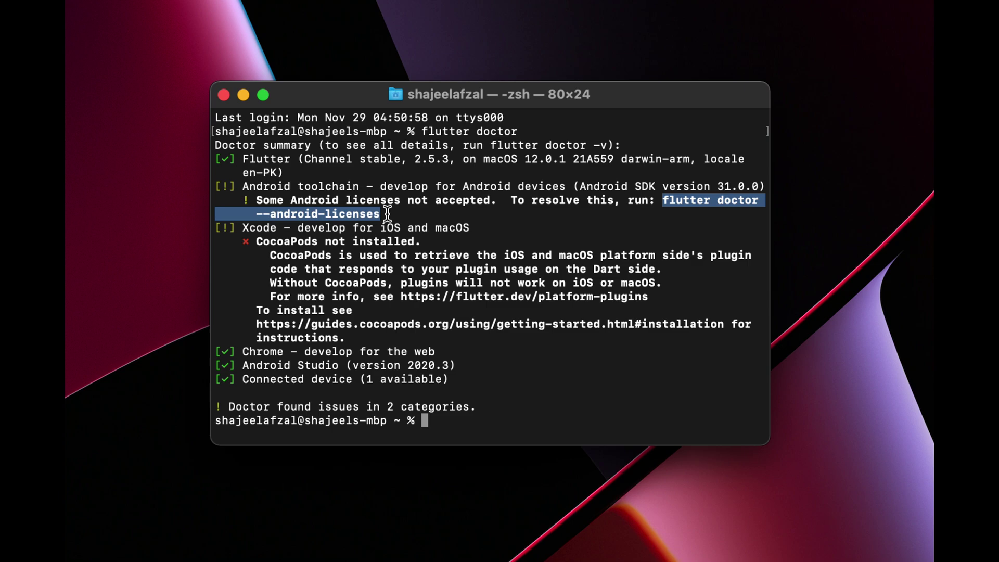
pyautogui.press('super+c')
pyautogui.press('super+v')
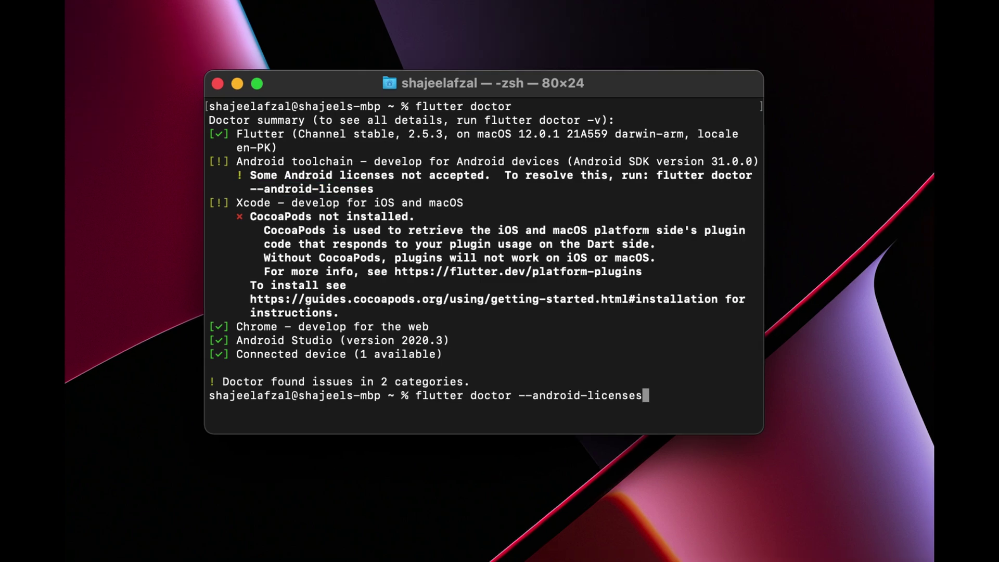
pyautogui.press('Return')
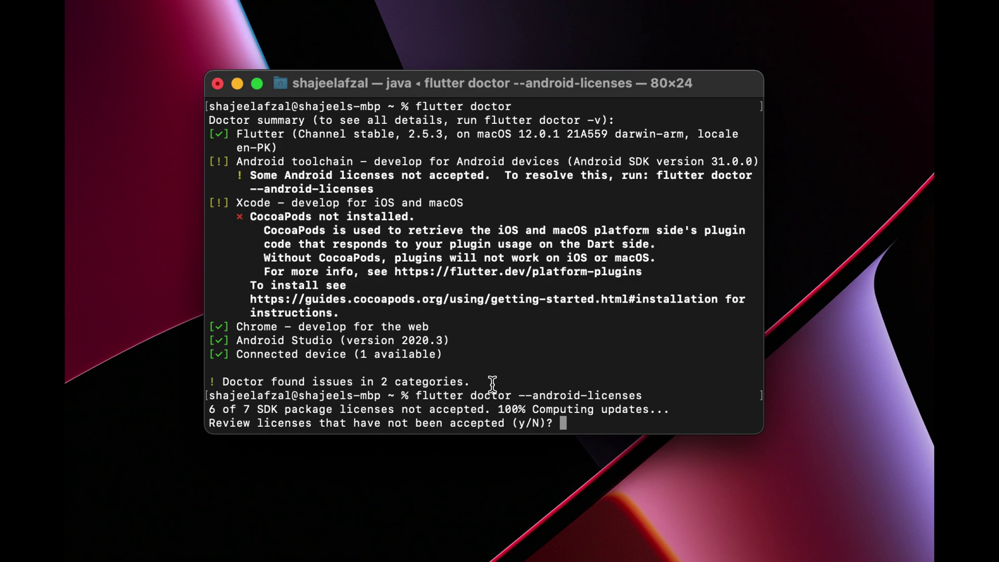
pyautogui.write('y')
pyautogui.press('Return')
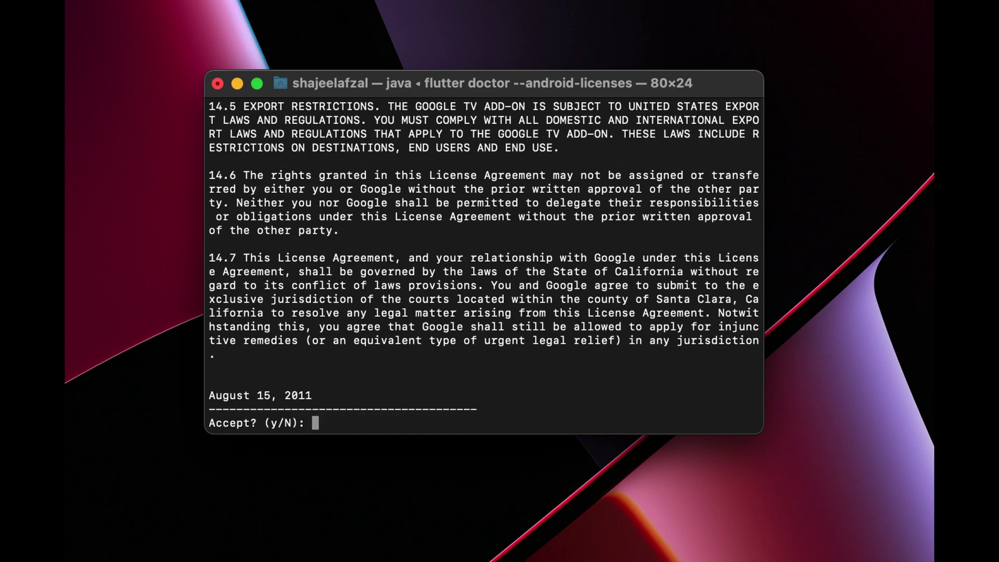
# Accept each of the remaining Android SDK package licenses by answering y to every prompt.
pyautogui.write('y')
pyautogui.press('Return')
pyautogui.write('y')
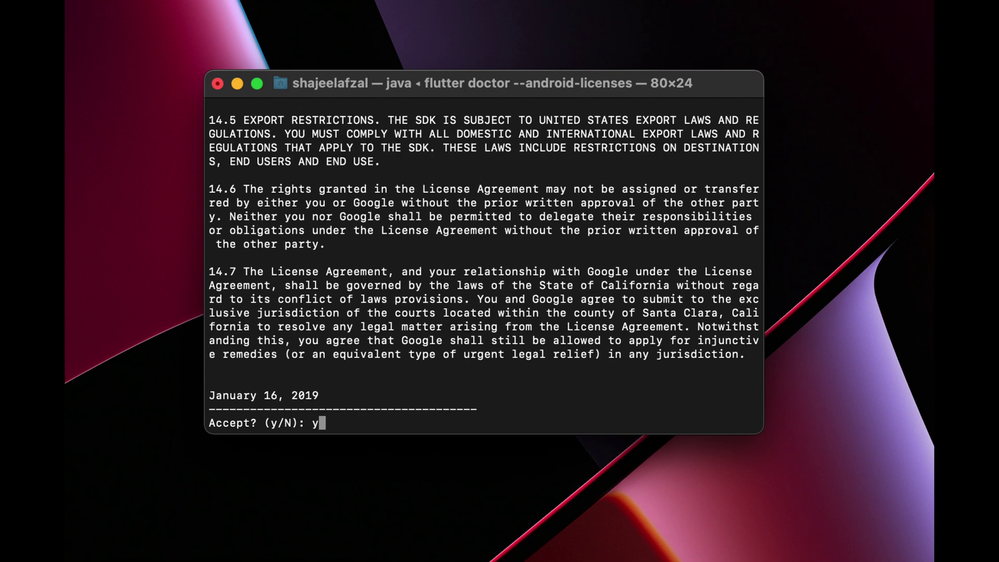
pyautogui.press('Return')
pyautogui.write('y')
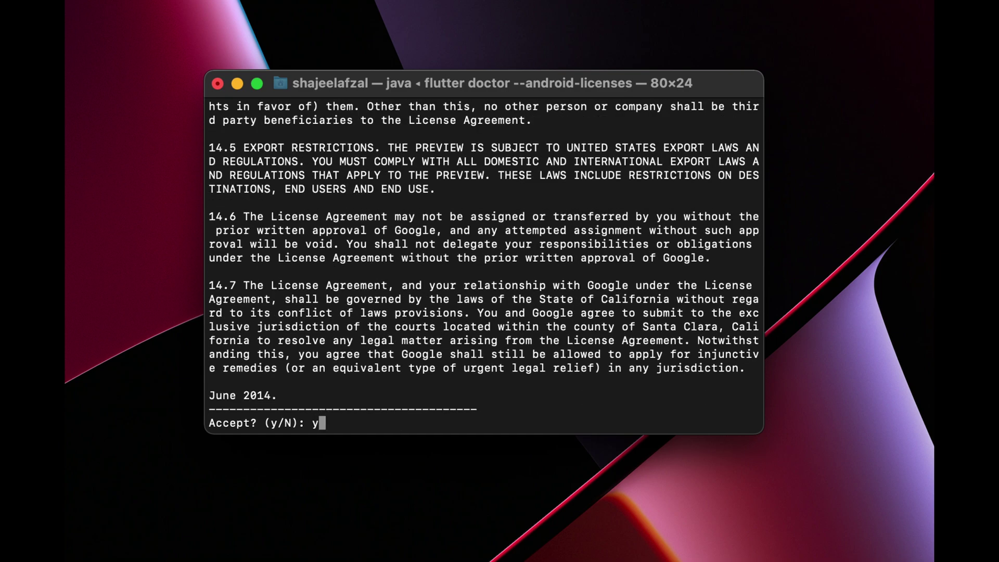
pyautogui.press('Return')
pyautogui.write('y')
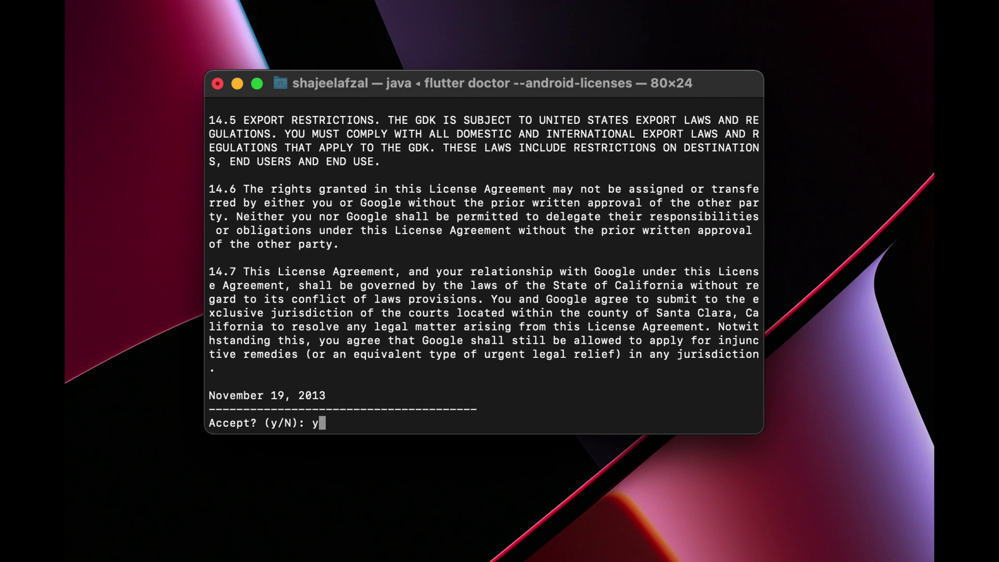
pyautogui.press('Return')
pyautogui.write('y')
pyautogui.press('Return')
pyautogui.write('y')
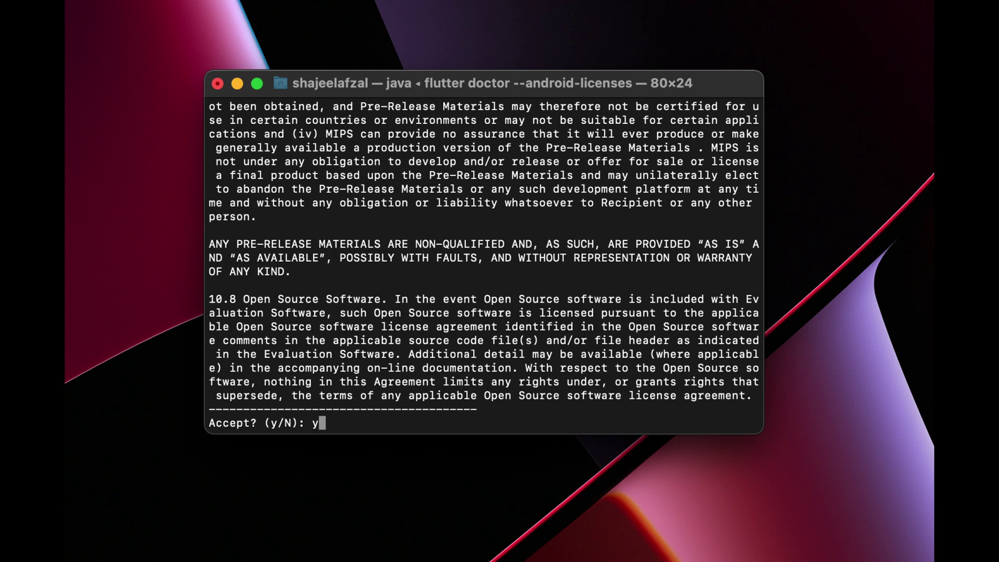
pyautogui.press('Return')
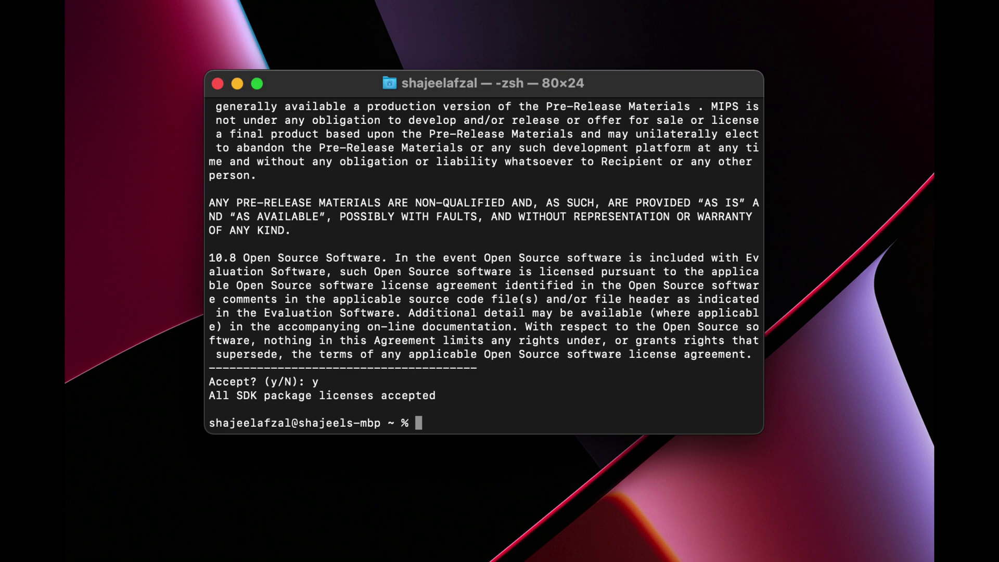
# Run flutter doctor again and check the Android toolchain entry in the summary.
pyautogui.write('flutter doctor')
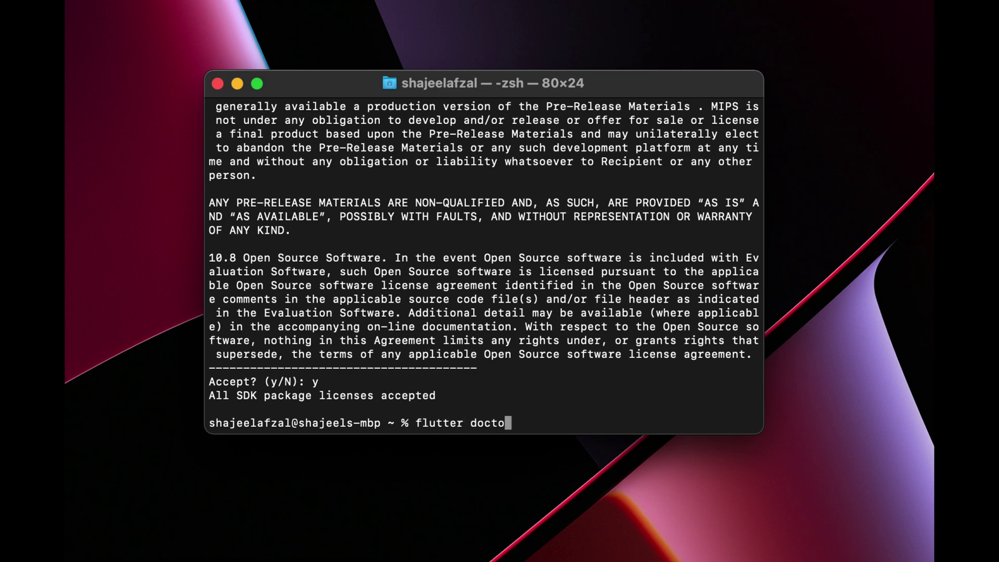
pyautogui.press('Return')
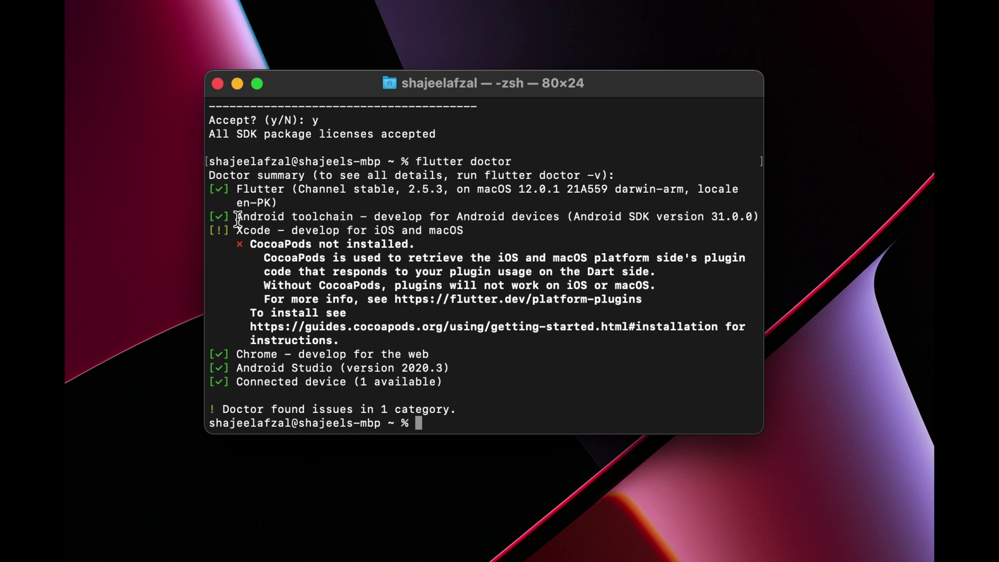
pyautogui.moveTo(237, 222); pyautogui.dragTo(311, 223)
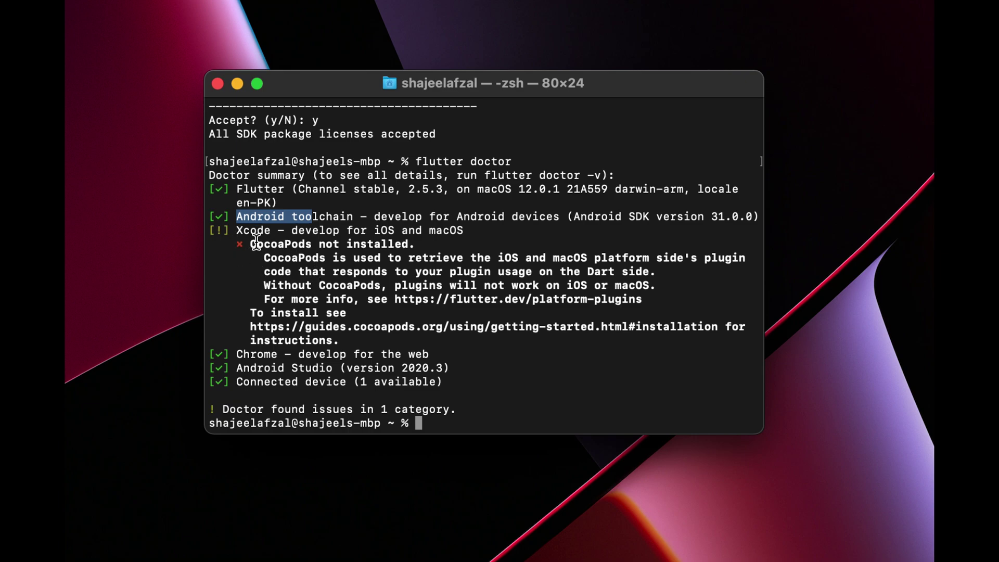
pyautogui.click(381, 285)
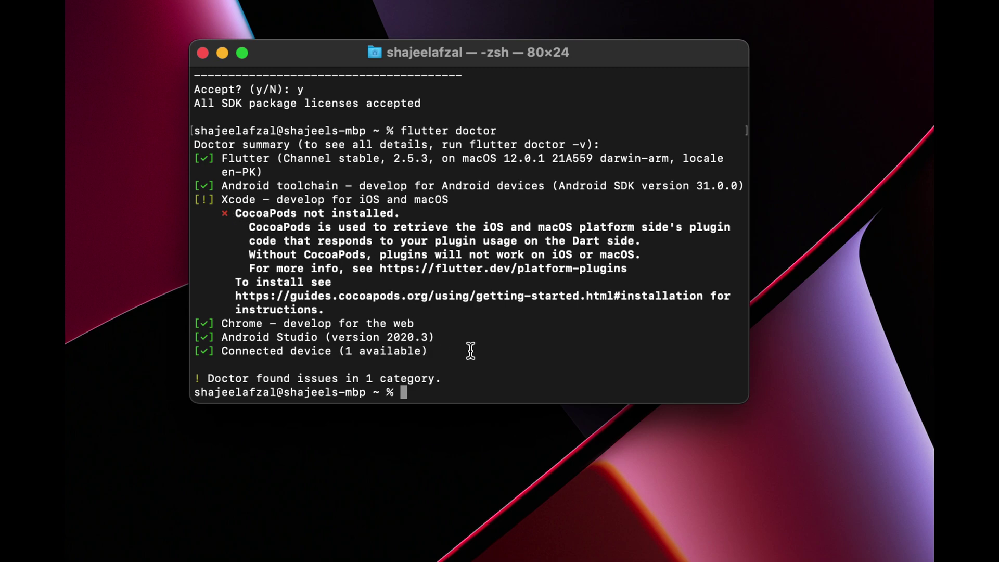
# Install CocoaPods with the command sudo gem install cocoapods, entering the account password when asked.
pyautogui.press('super+v')
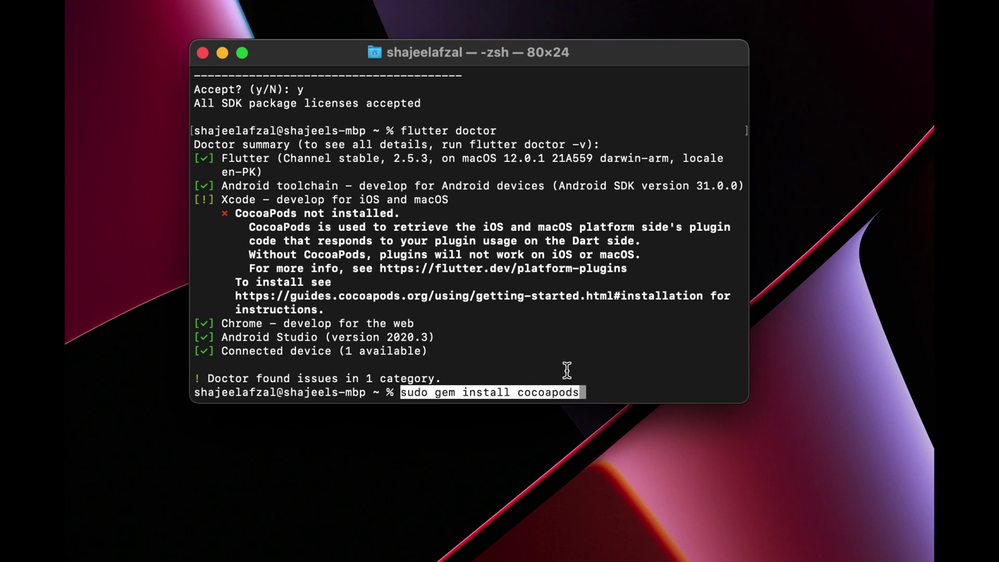
pyautogui.press('Return')
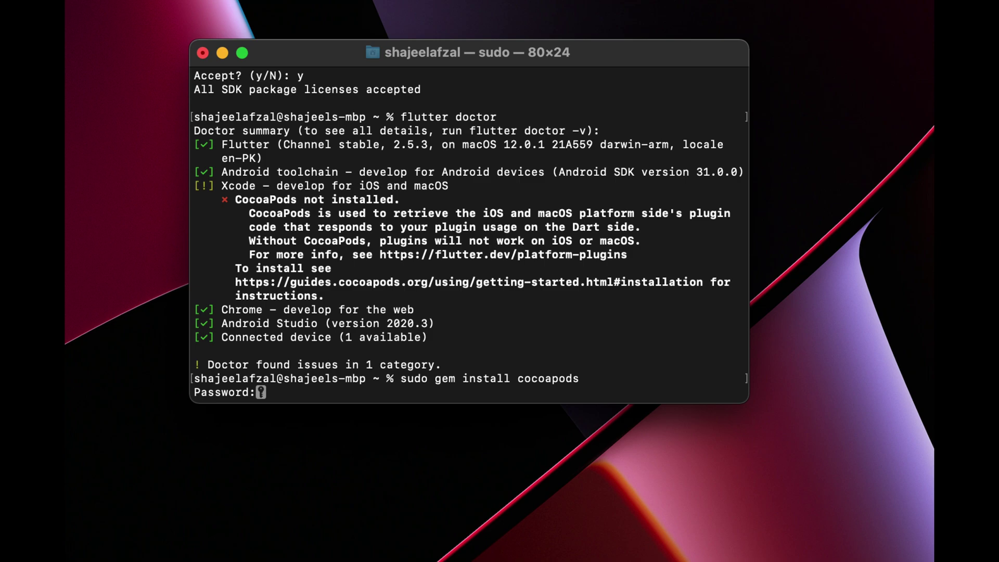
pyautogui.press('Return')
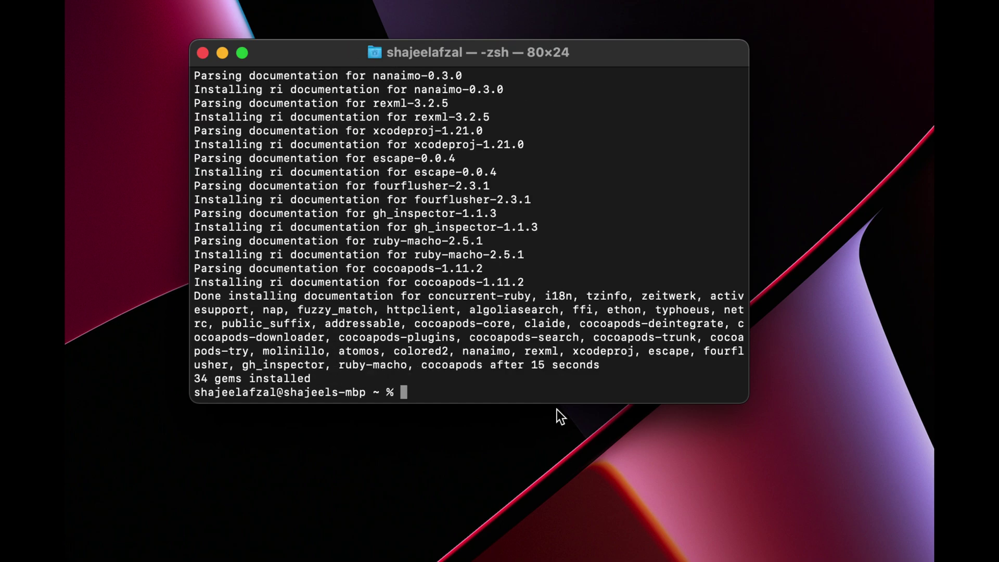
# Rerun flutter doctor after the CocoaPods installation and review the summary entries from Android toolchain to Connected device.
pyautogui.write('flutter doctor')
pyautogui.press('Return')
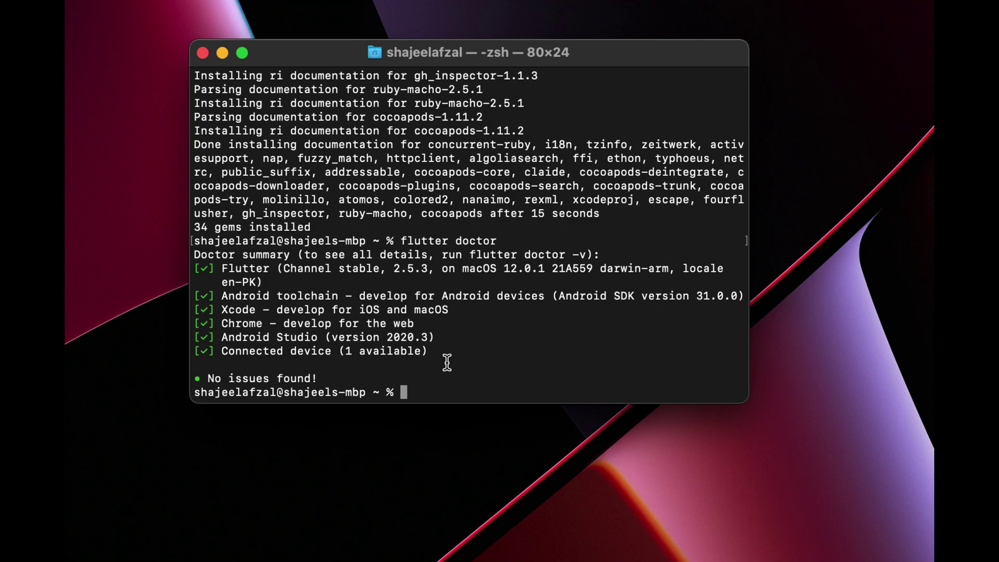
pyautogui.moveTo(447, 366); pyautogui.dragTo(234, 297)
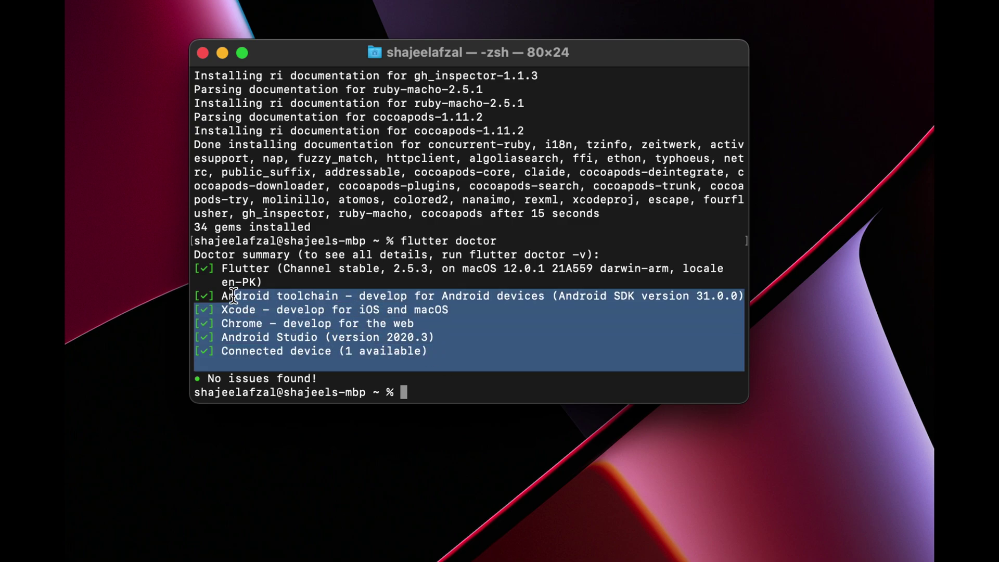
pyautogui.click(294, 323)
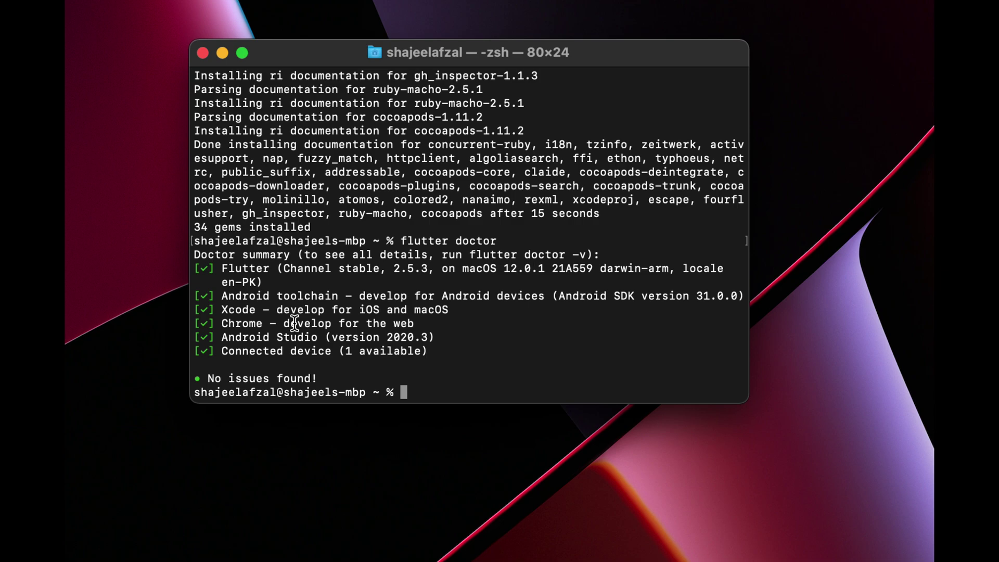